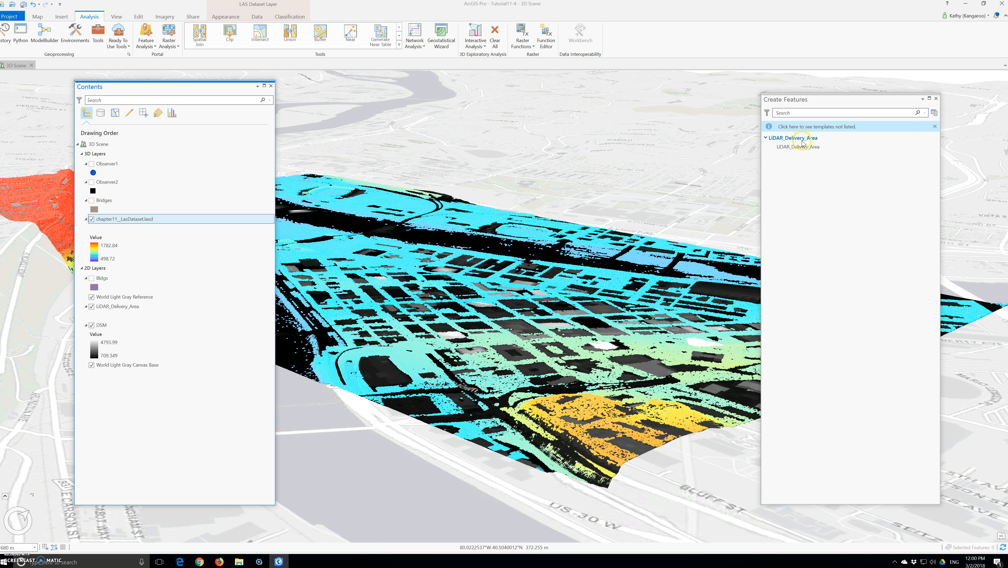
Step: Close Create Features and open the LAS Dataset To Raster tool with chapter11__LasDataset.lasd as the input LAS dataset
left_click(98, 36)
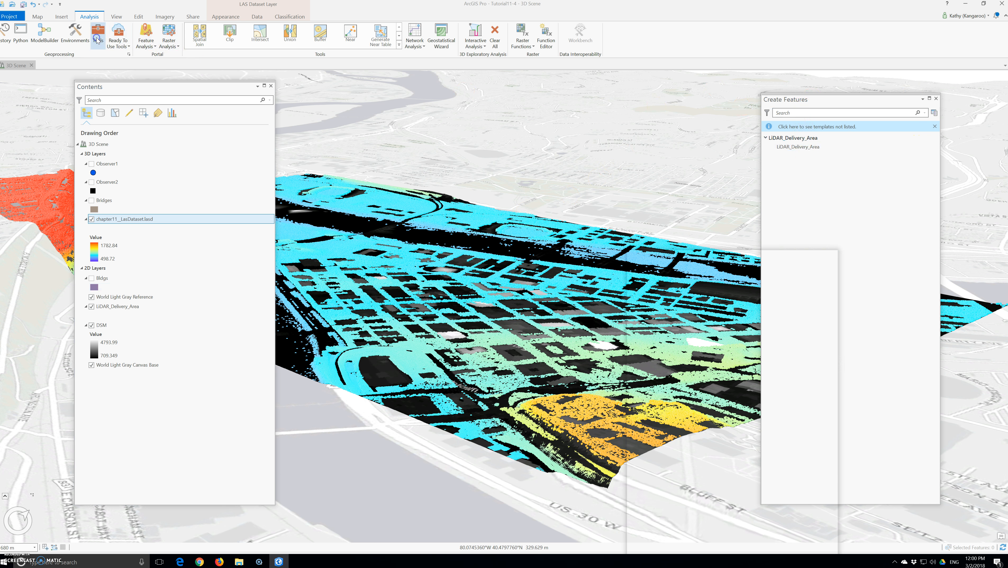
left_click(936, 99)
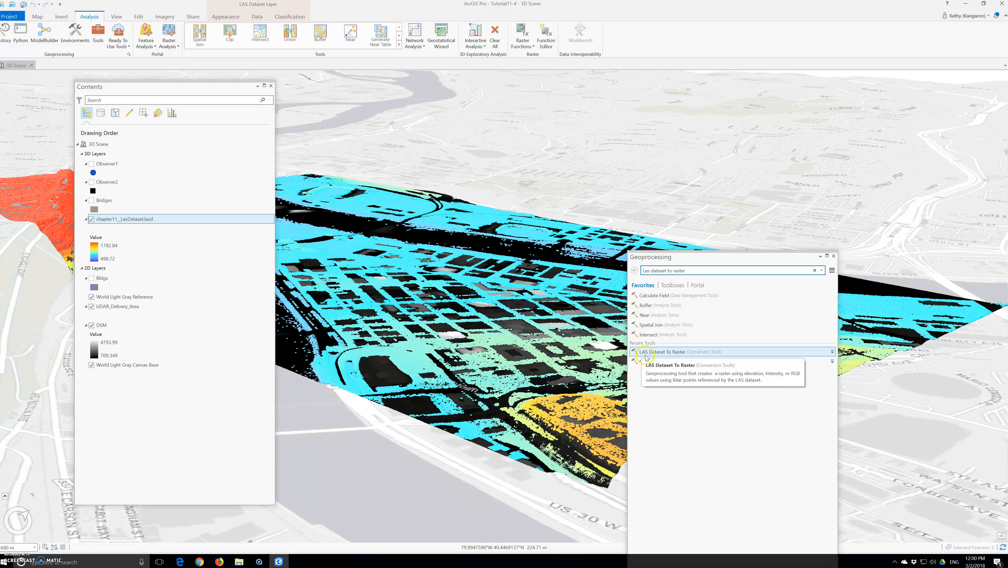
left_click(674, 353)
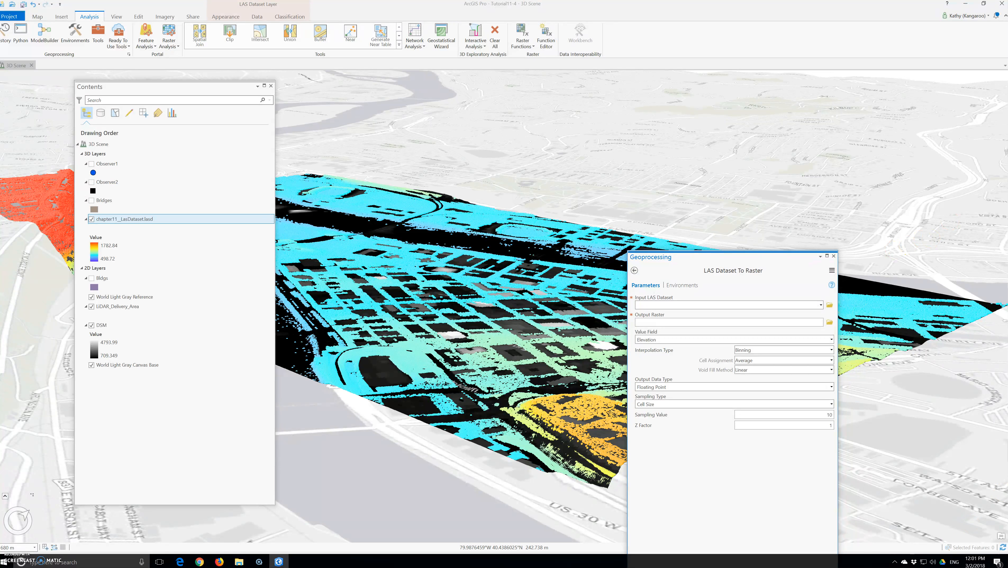
left_click(821, 304)
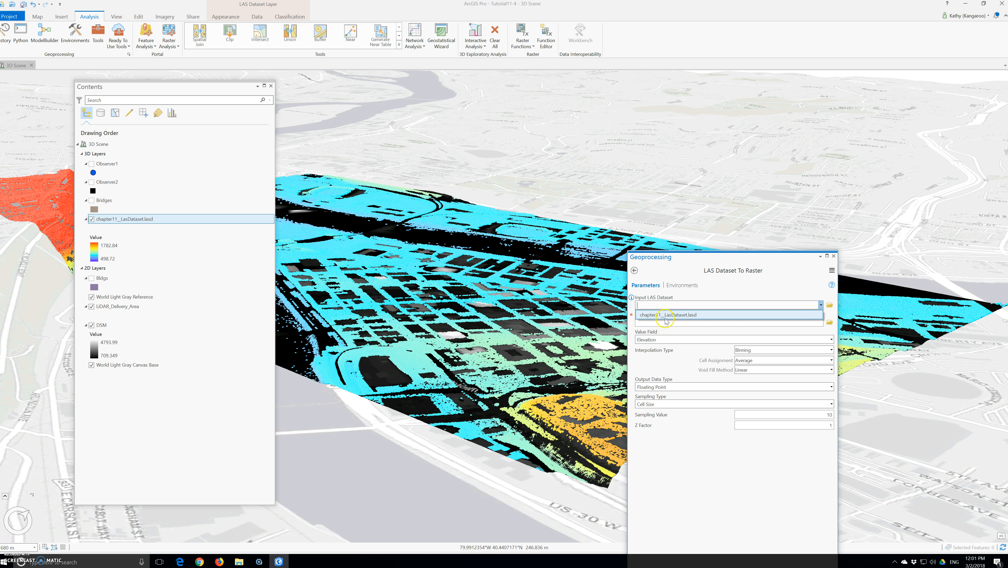
left_click(680, 315)
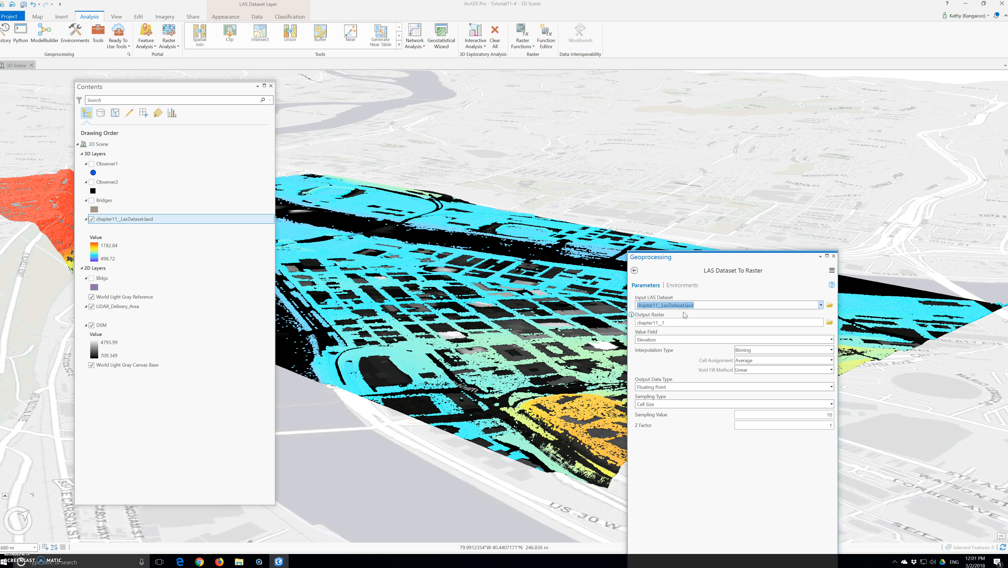
Step: Name the output raster DTM in the chapter11 geodatabase
left_click(679, 323)
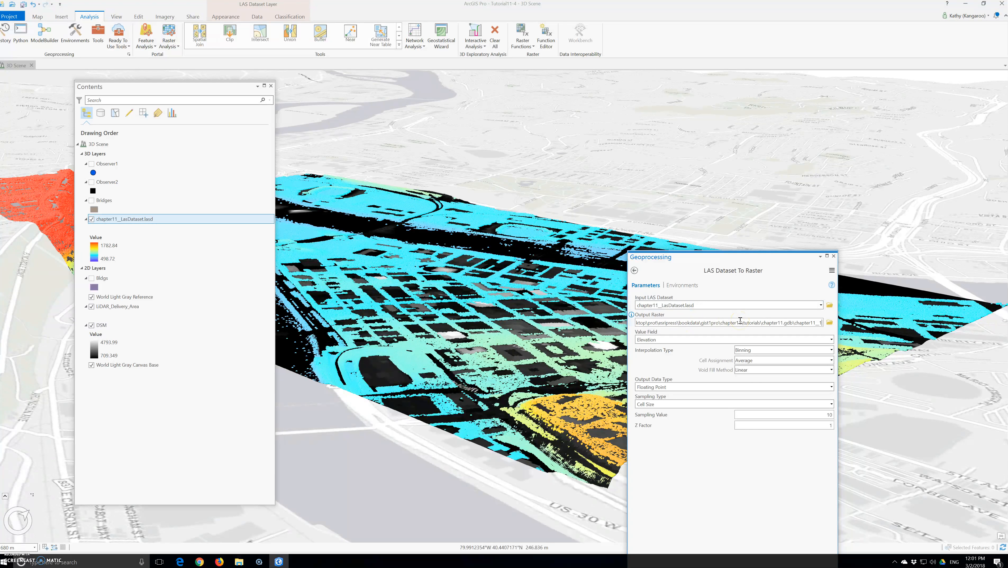
key("BackSpace")
key("BackSpace")
key("BackSpace")
key("BackSpace")
key("BackSpace")
key("BackSpace")
key("BackSpace")
key("BackSpace")
key("BackSpace")
key("BackSpace")
key("BackSpace")
type("DTM")
left_click(818, 325)
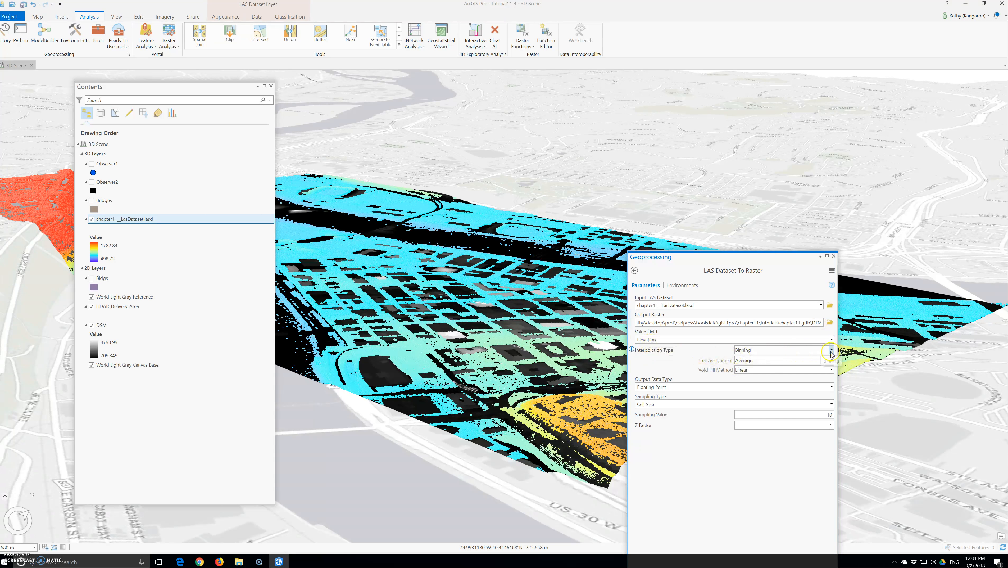
Step: Set the raster's interpolation type to Triangulation with the Natural Neighbor interpolation method
left_click(787, 350)
left_click(752, 367)
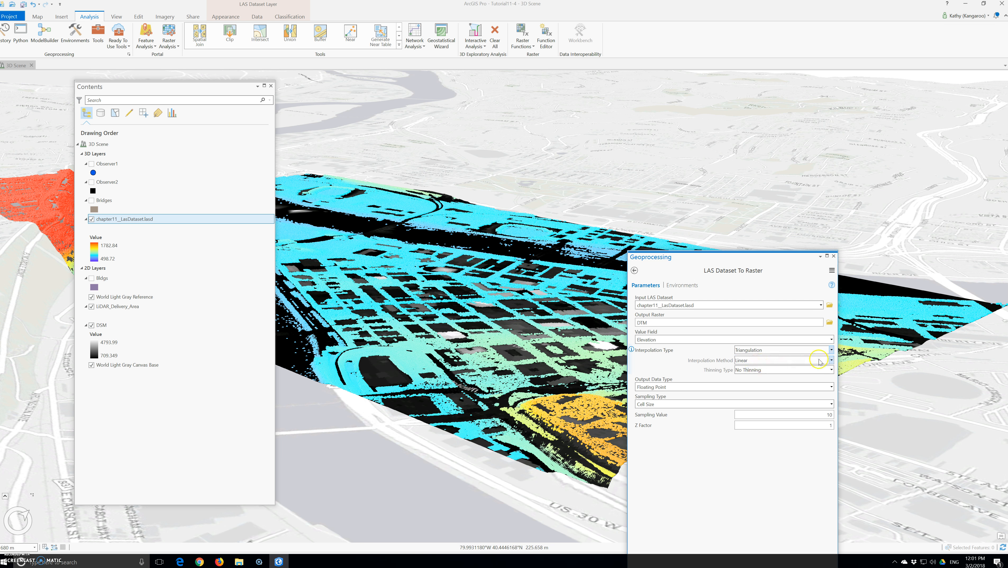
left_click(831, 360)
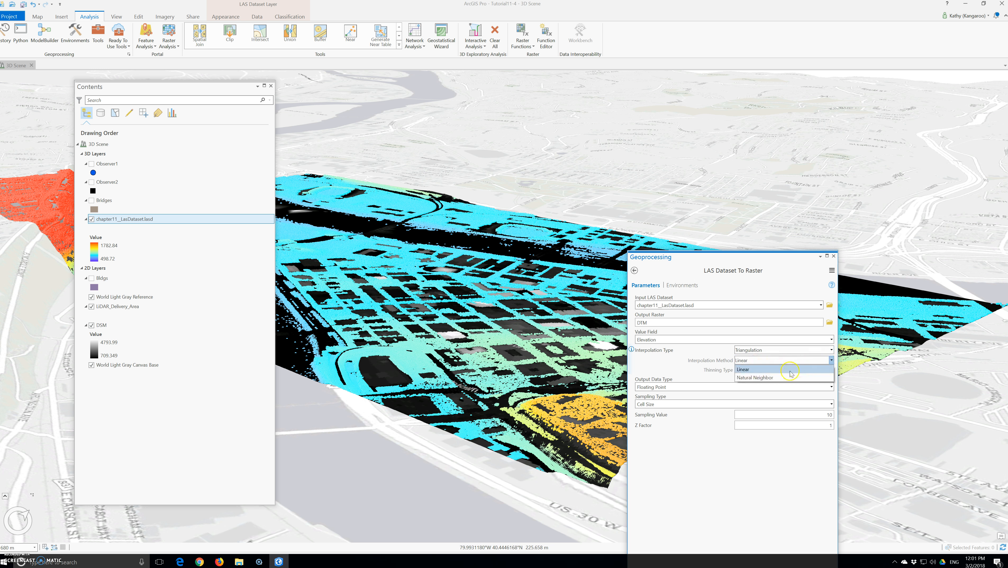
left_click(779, 376)
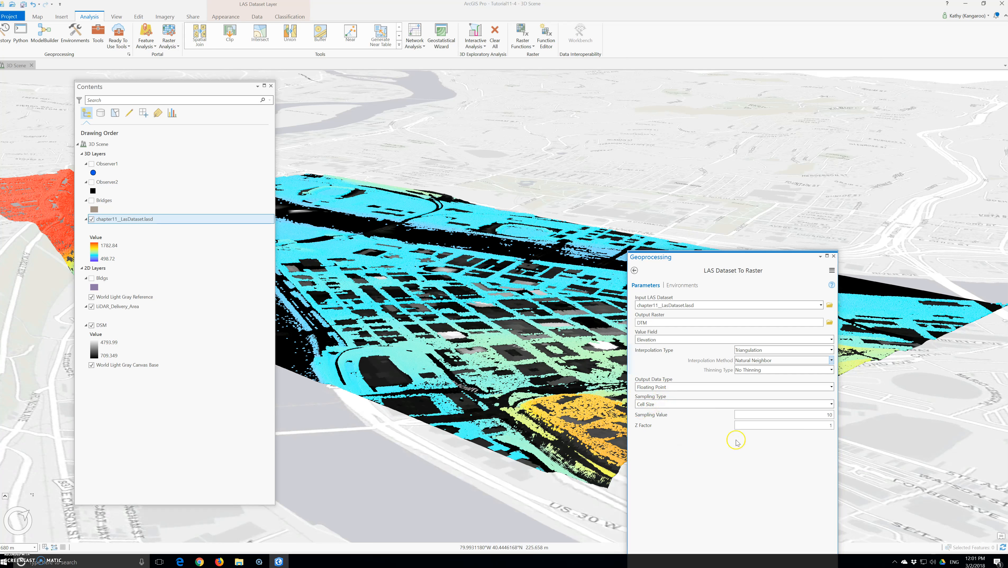
Step: Set the sampling value to 5, run LAS Dataset To Raster, and close the tool
left_click_drag(821, 414, 841, 415)
type("5")
left_click(796, 441)
left_click(699, 248)
left_click_drag(698, 249, 517, 92)
left_click(689, 461)
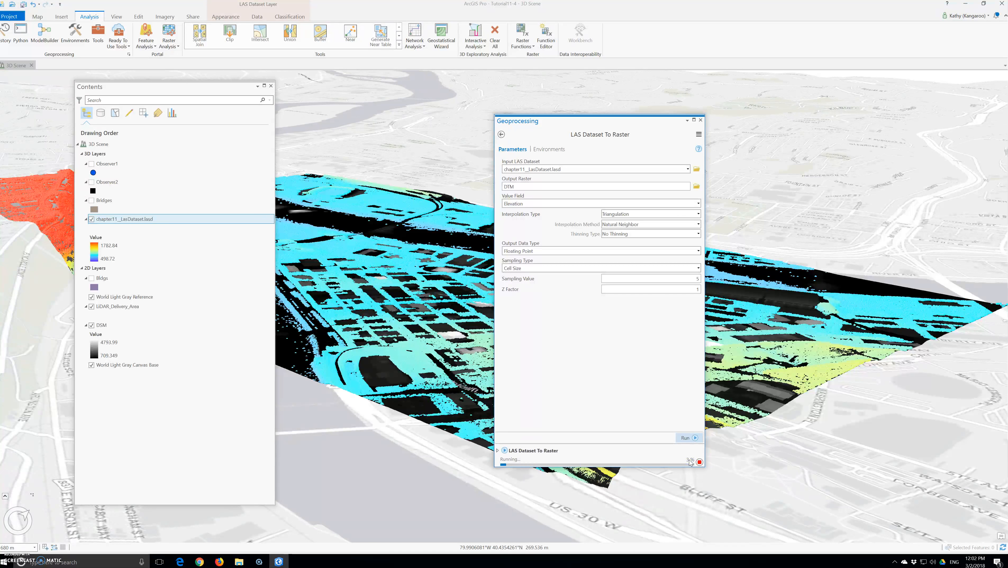
mouse_move(682, 454)
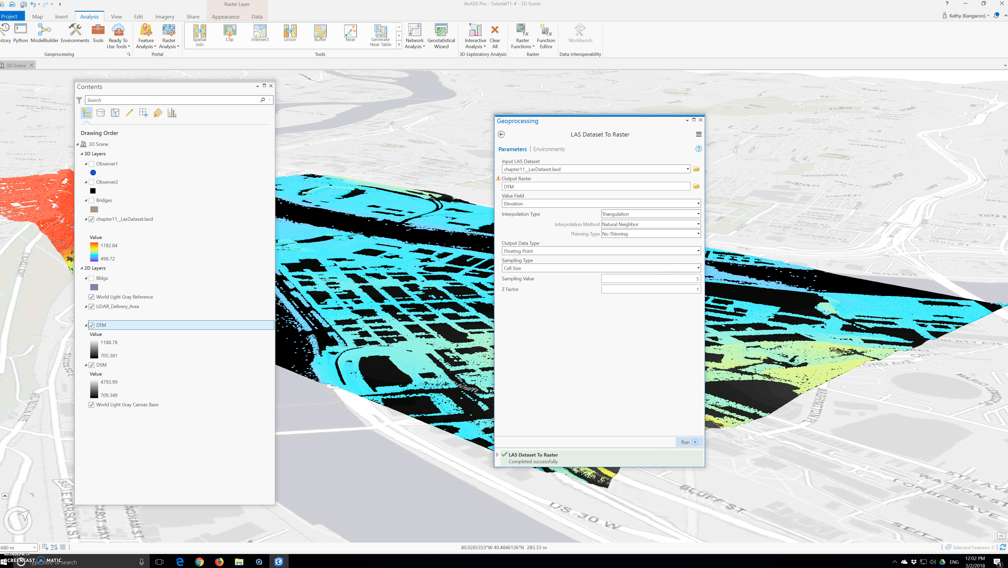
left_click(779, 362)
left_click(701, 120)
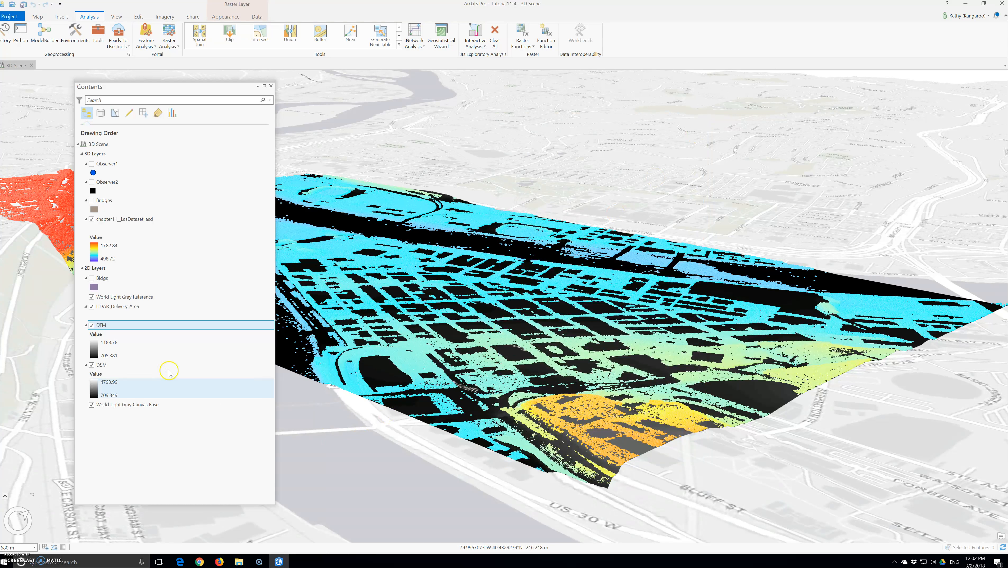
Step: Search the geoprocessing tools for "minus" and open the 3D Analyst version of the Minus tool
left_click(98, 31)
left_click(560, 135)
left_click_drag(560, 137, 490, 133)
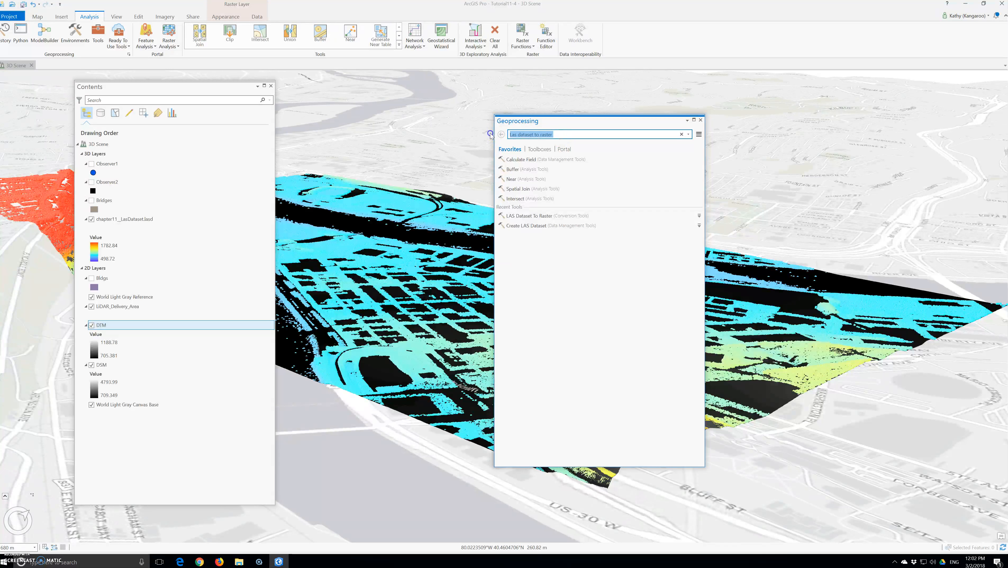
type("minus")
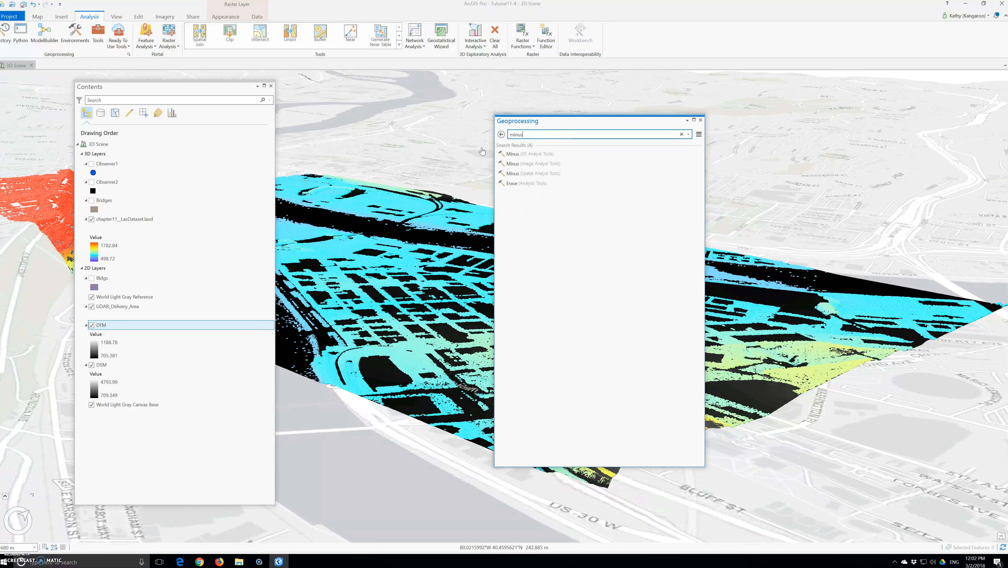
left_click(532, 155)
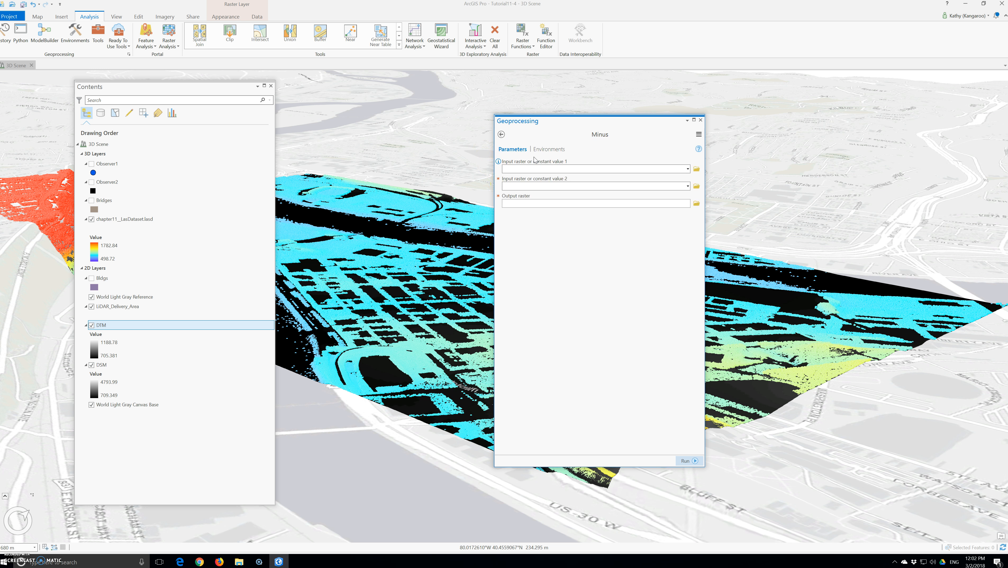
Step: Set DSM as the first input raster and DTM as the second input raster of the Minus tool
left_click(521, 169)
type("S")
left_click(519, 194)
type("DSM")
left_click(509, 186)
type("DTM")
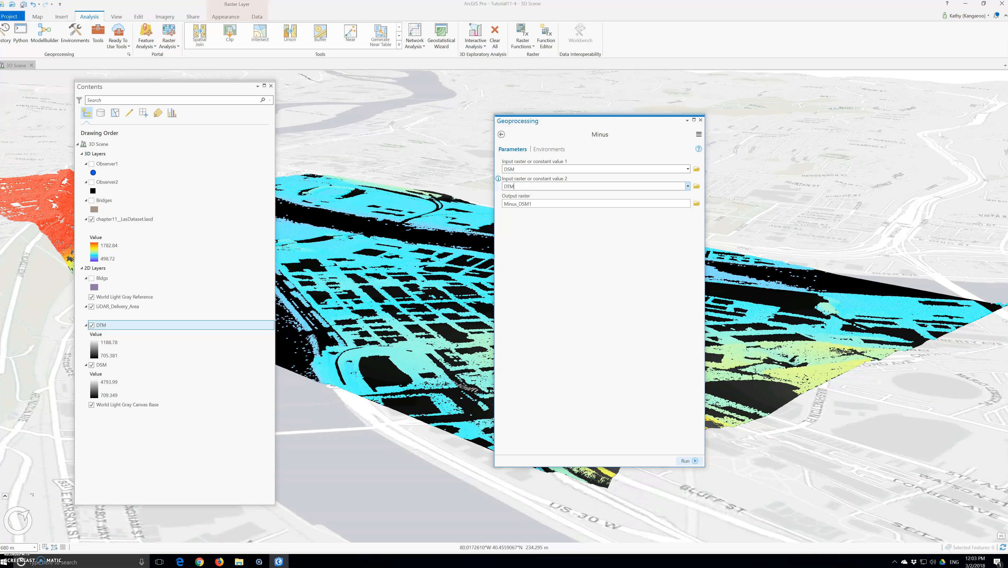
Step: Name the output raster nDSM in the Chapter11 geodatabase and run the Minus tool
left_click(620, 203)
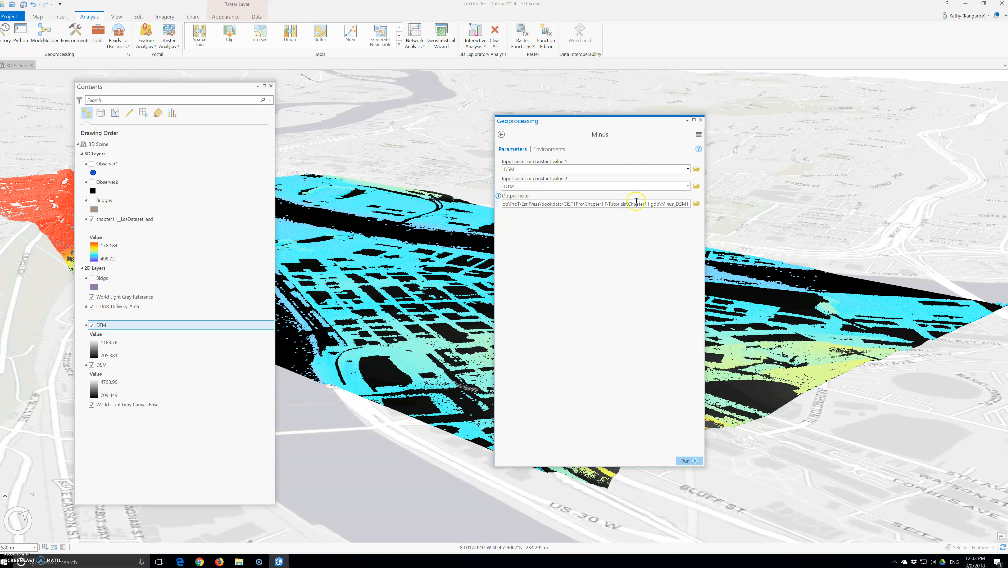
key("BackSpace")
key("BackSpace")
key("BackSpace")
key("BackSpace")
key("BackSpace")
key("BackSpace")
key("BackSpace")
key("BackSpace")
key("BackSpace")
key("BackSpace")
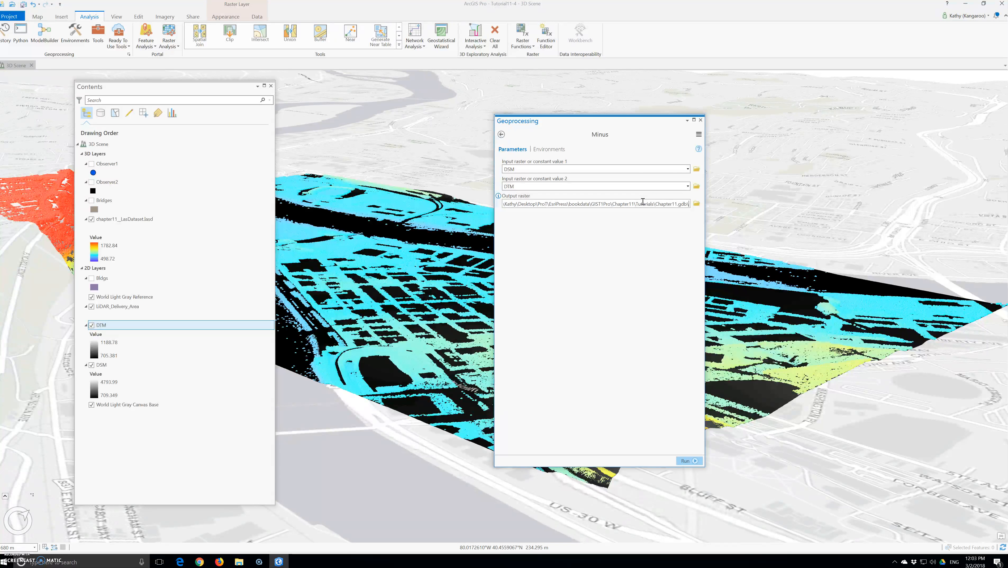
type("n")
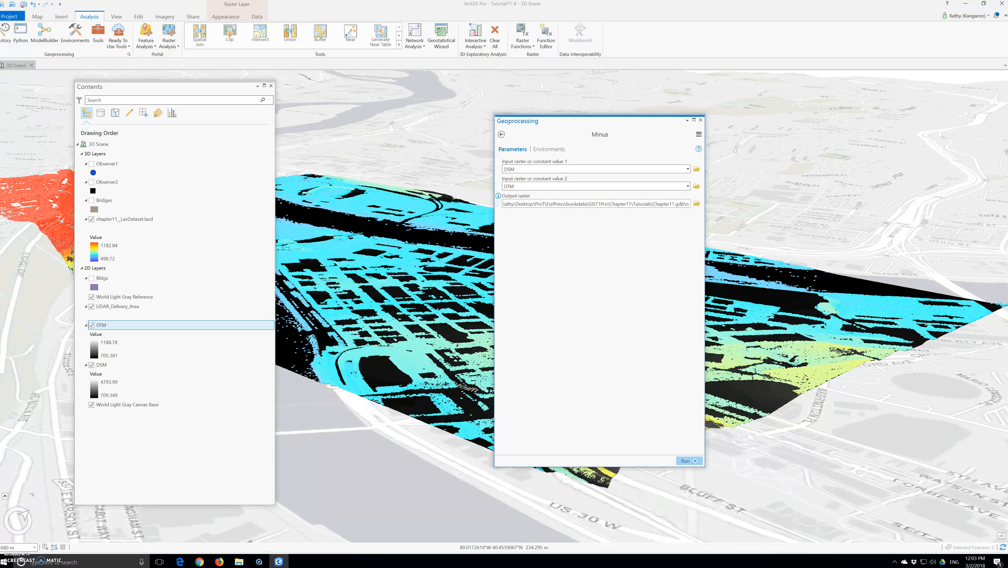
type("DSM")
left_click(687, 460)
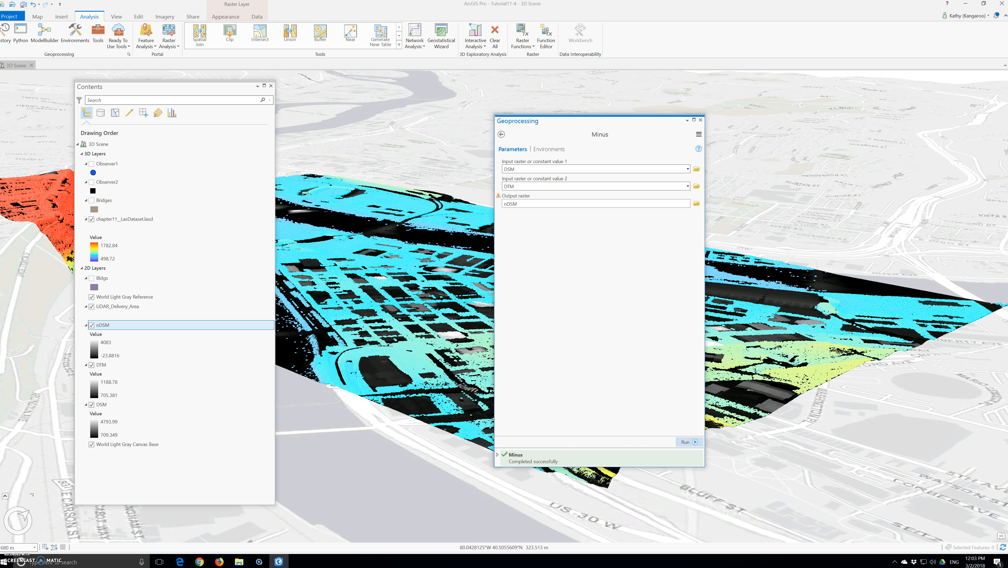
Step: Hide the chapter11__LasDataset.lasd and LiDAR_Delivery_Area layers and turn on the Bldgs layer
left_click(91, 219)
left_click(94, 282)
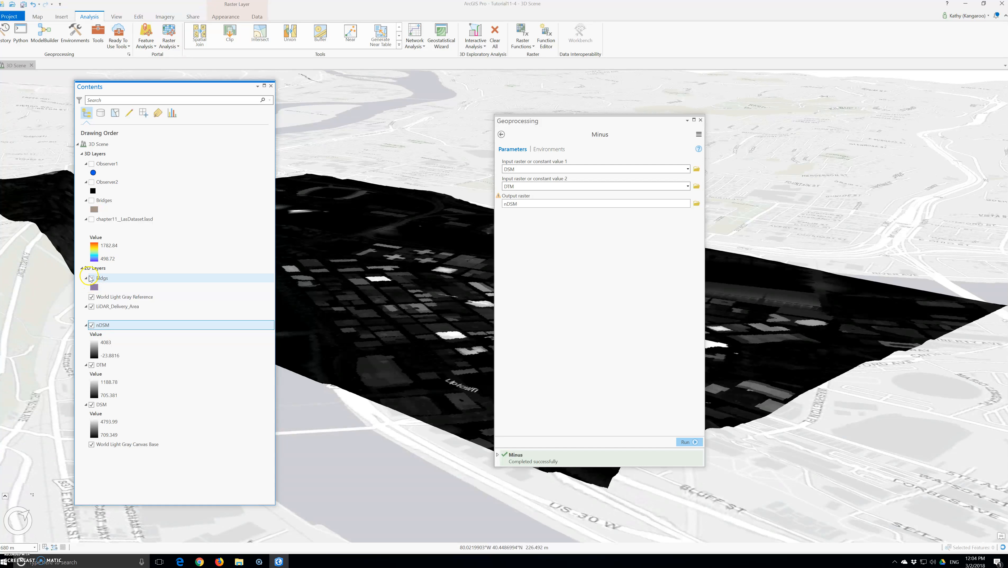
left_click(91, 278)
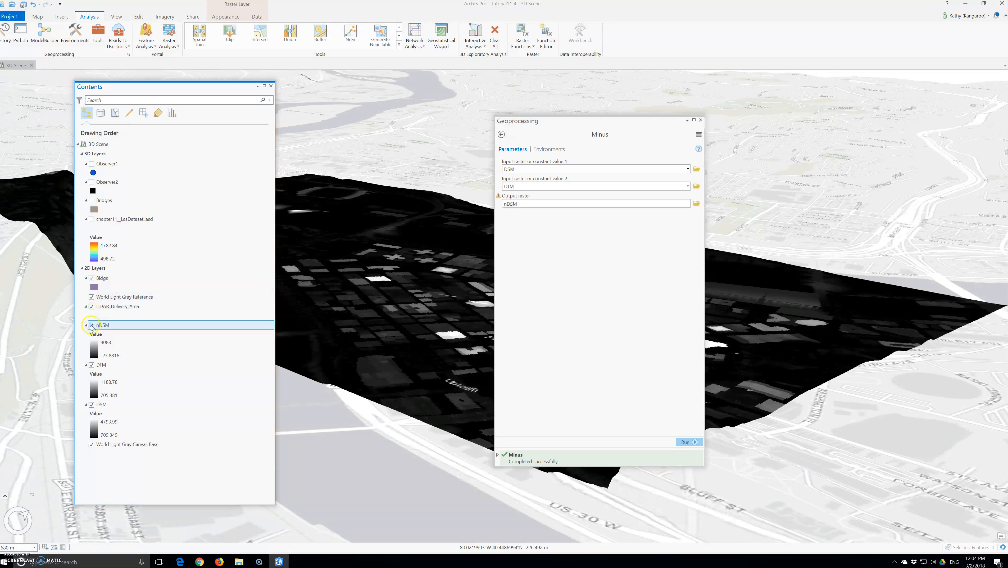
left_click(93, 309)
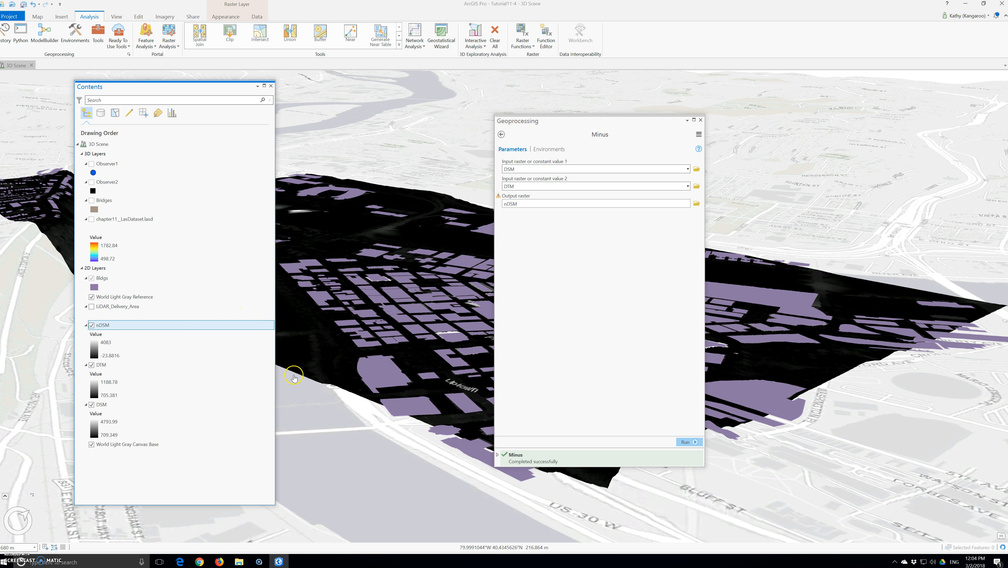
Step: Close the Minus tool, search the geoprocessing tools for "create random points", and open Create Random Points
left_click(700, 120)
left_click(98, 32)
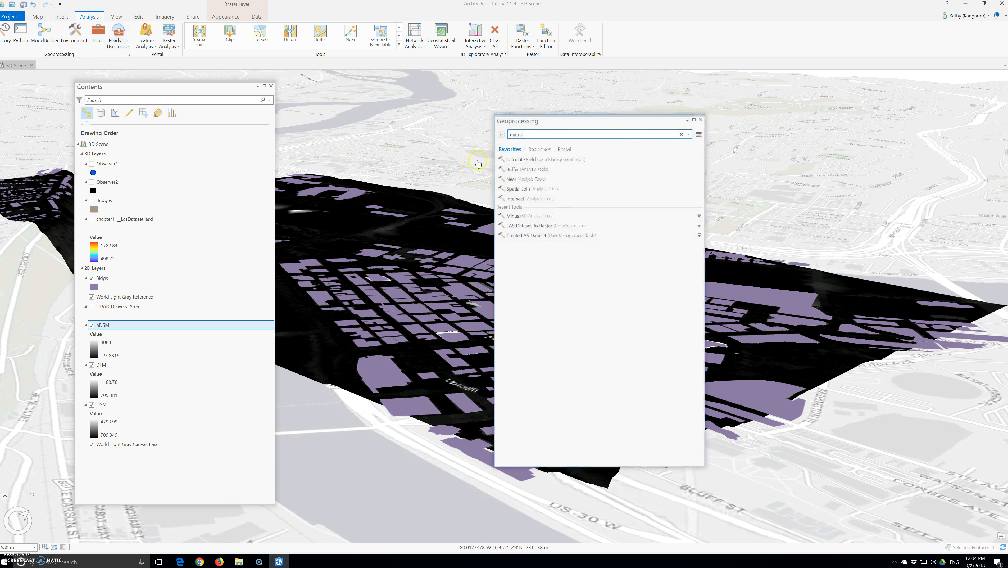
left_click_drag(535, 134, 459, 137)
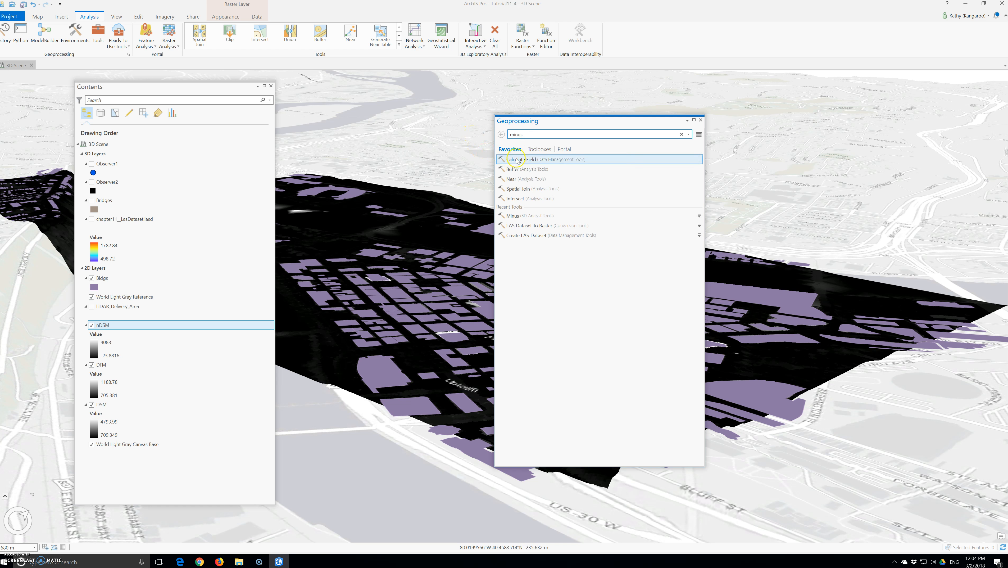
left_click_drag(552, 136, 484, 138)
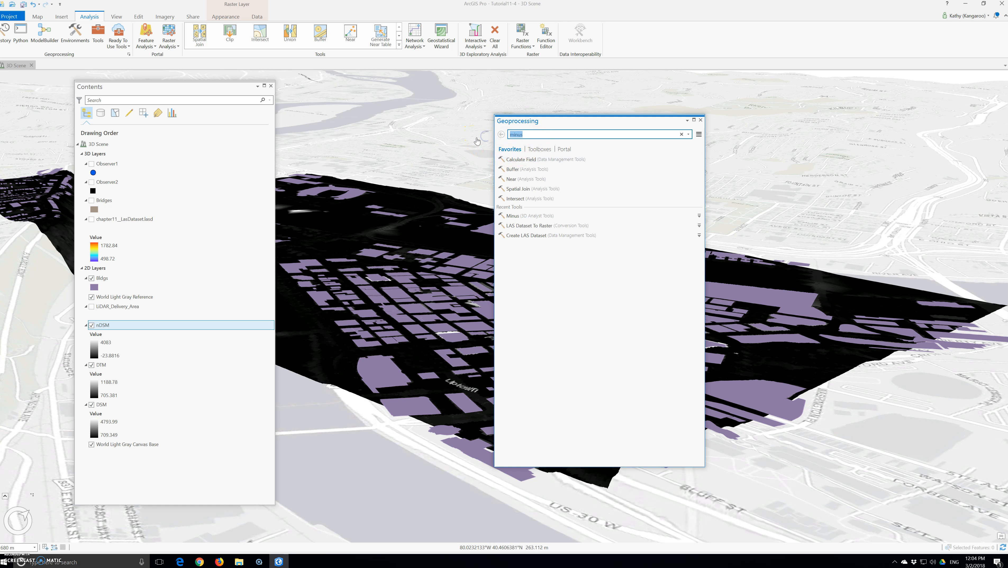
type("create random point")
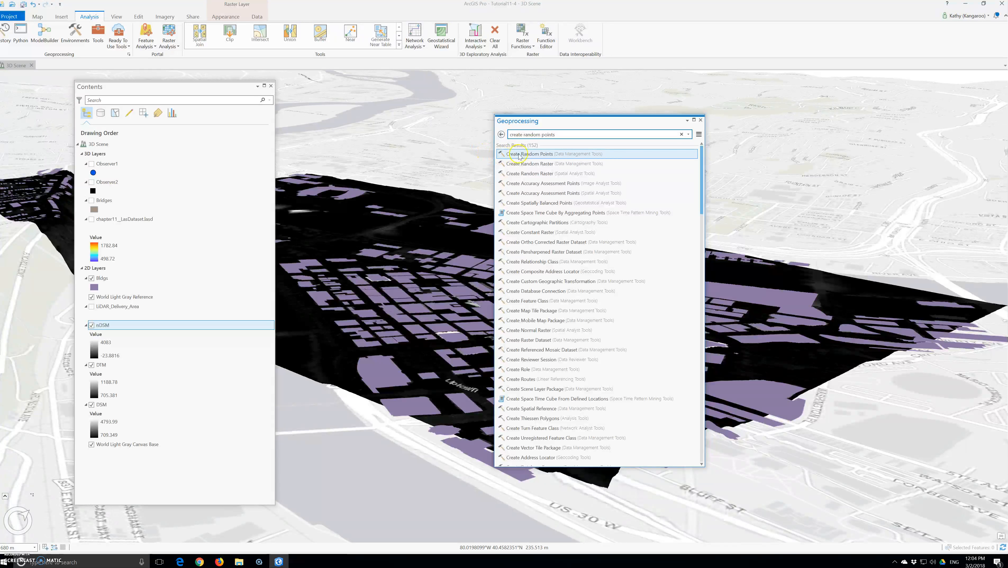
left_click(546, 155)
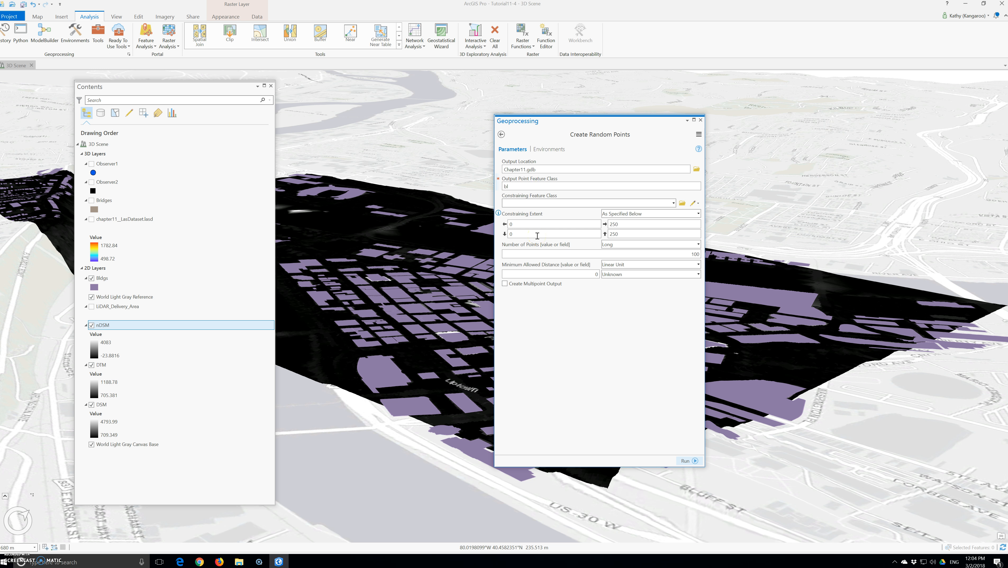
Step: Name the output point feature class bldgrandomPoints and use Bldgs as the constraining feature class
type("andom")
left_click(526, 202)
left_click(673, 203)
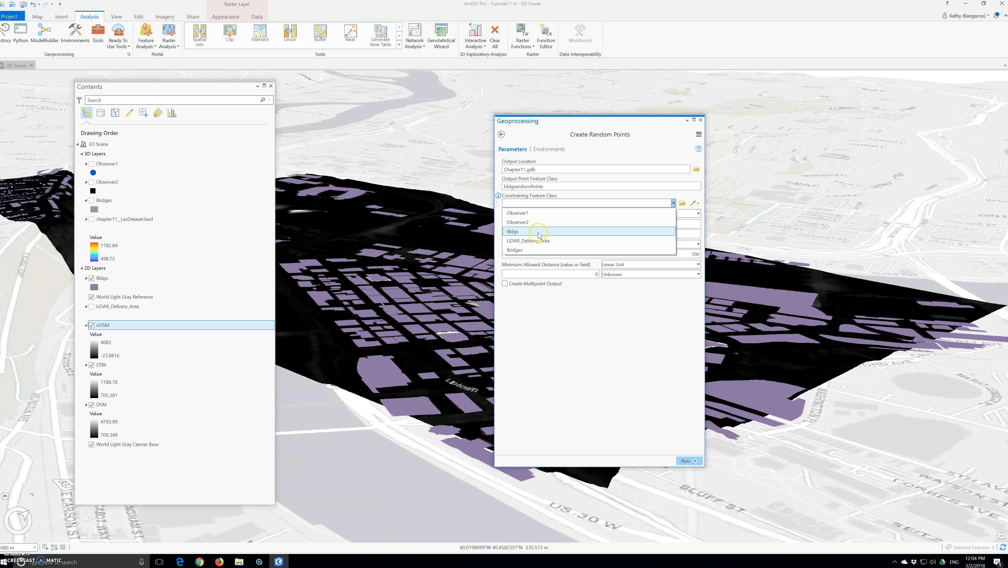
left_click(548, 234)
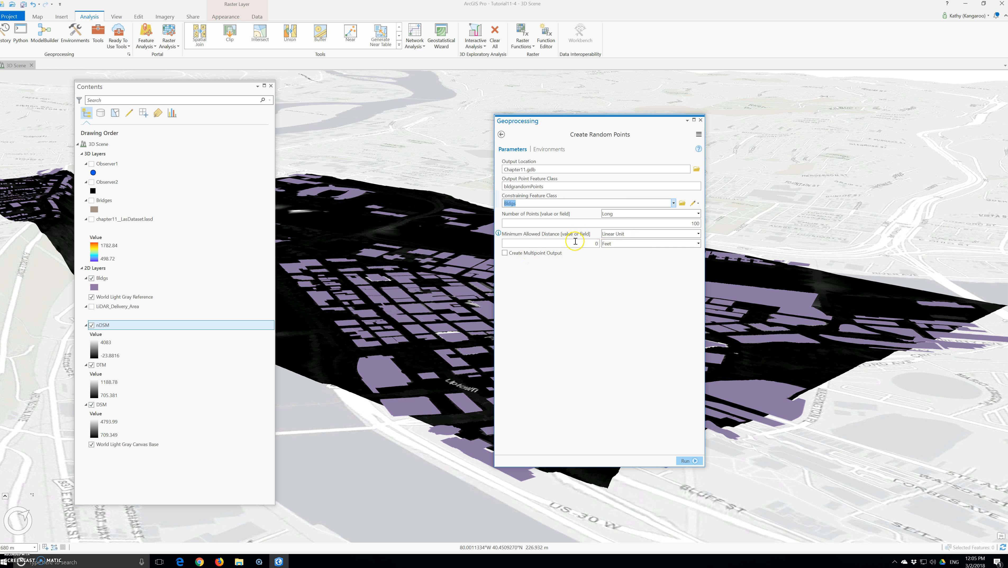
Step: Set the minimum allowed distance to 5 feet, run Create Random Points, and close the tool
left_click(579, 243)
type("5")
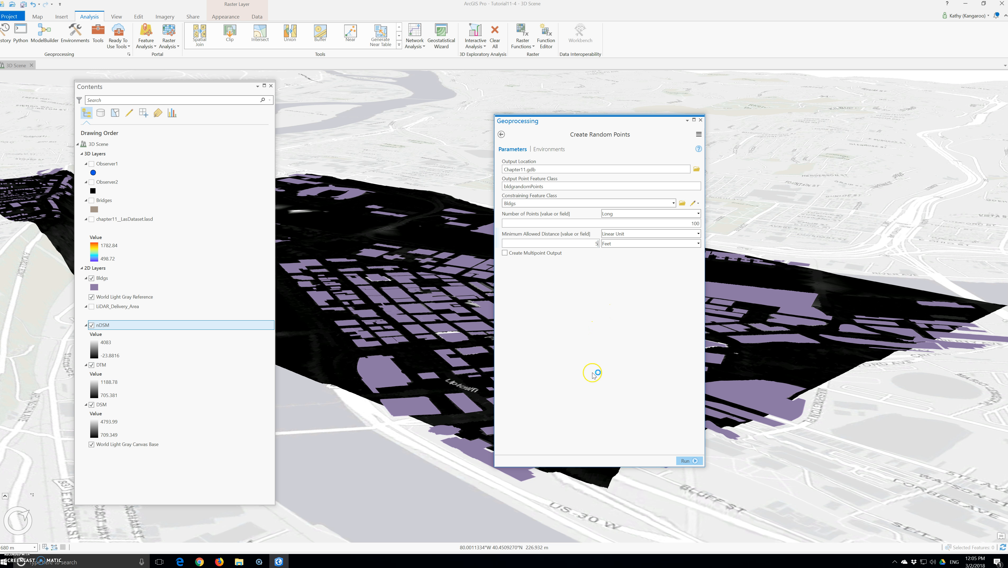
left_click(694, 461)
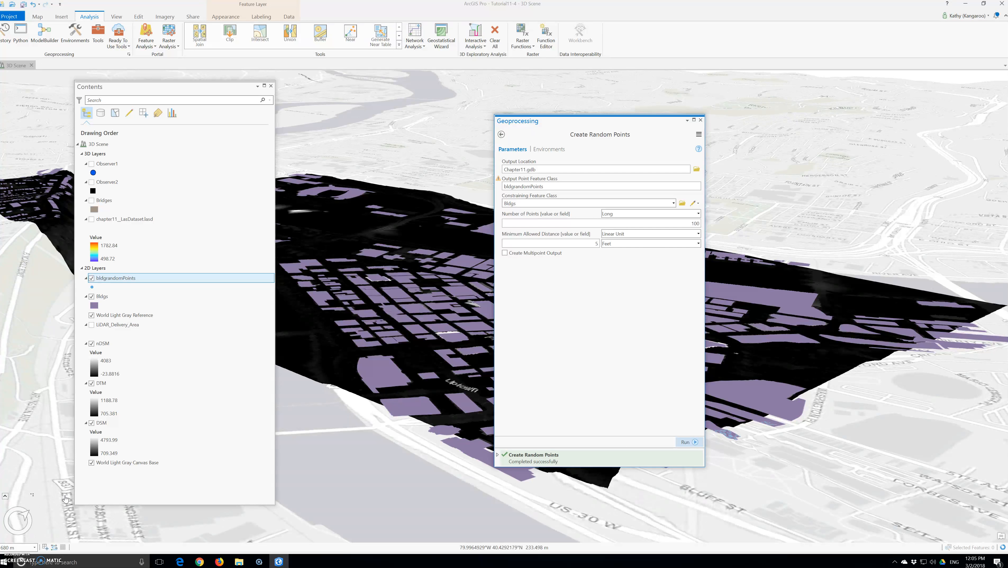
left_click(62, 498)
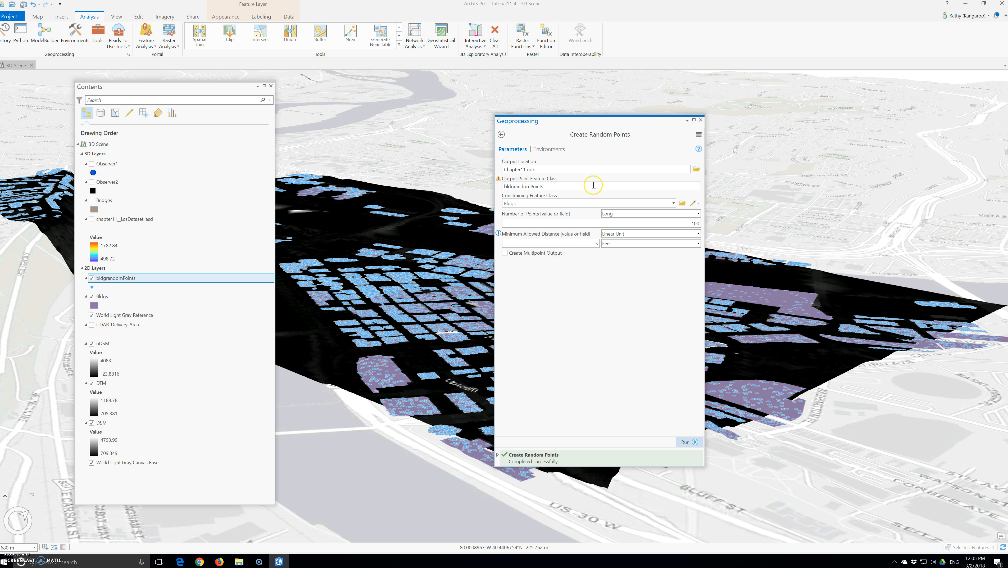
left_click(700, 120)
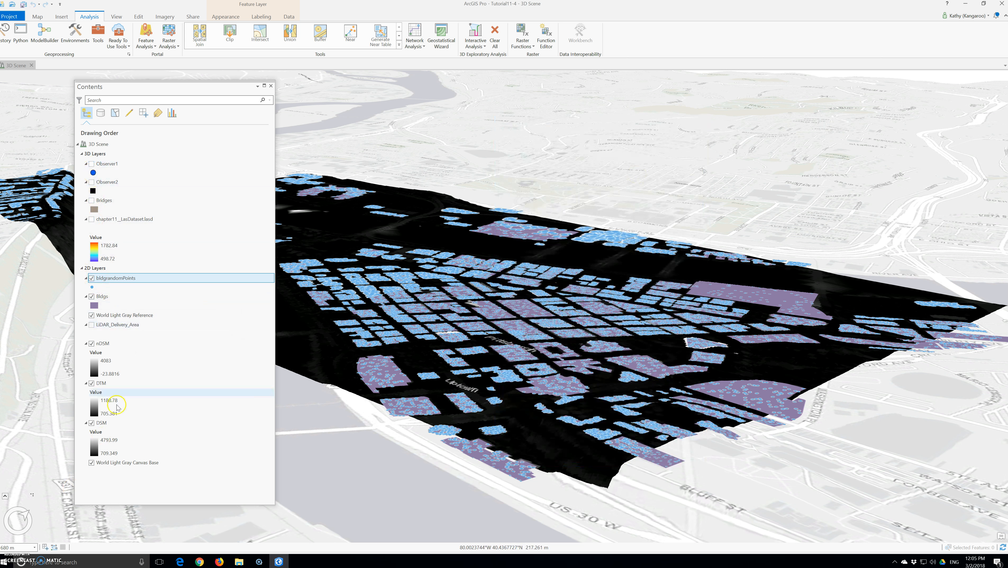
Step: Hide the nDSM, DTM, DSM and Bldgs layers so only the random points show over the basemap
left_click(91, 343)
left_click(91, 383)
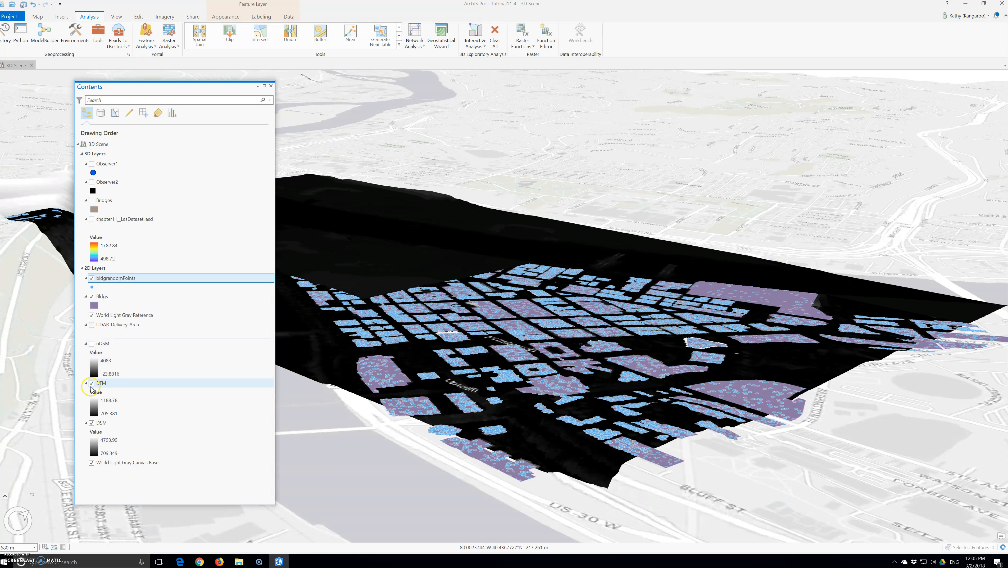
left_click(92, 423)
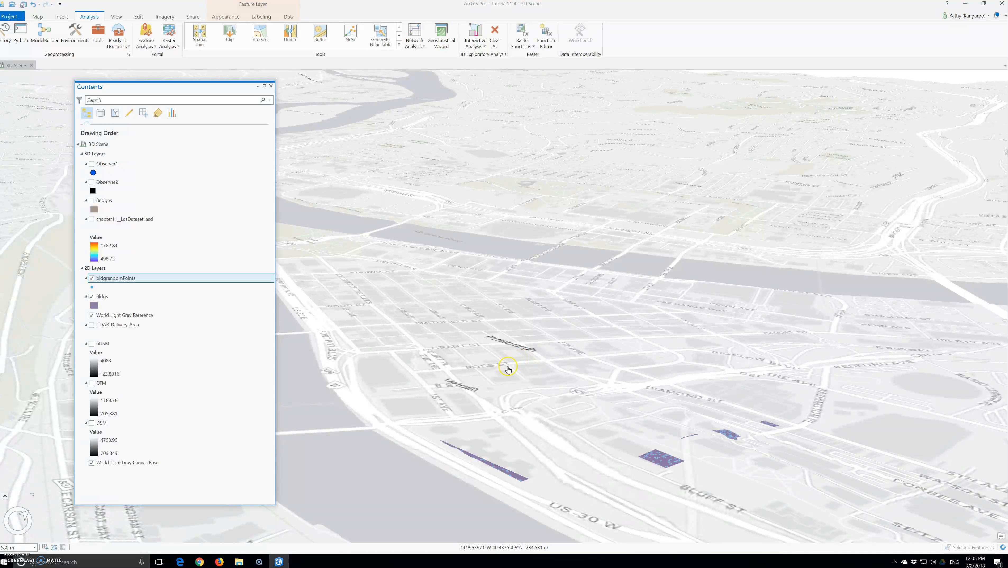
left_click(91, 297)
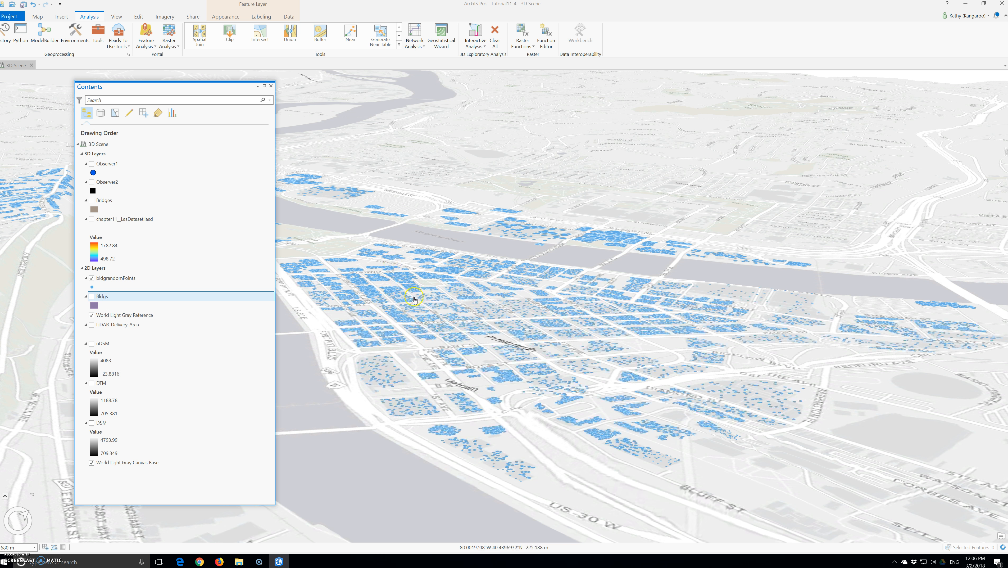
Step: Inspect the random points inside the building footprints up close and view the attributes of one point
scroll(481, 407, "up", 2)
scroll(450, 493, "up", 2)
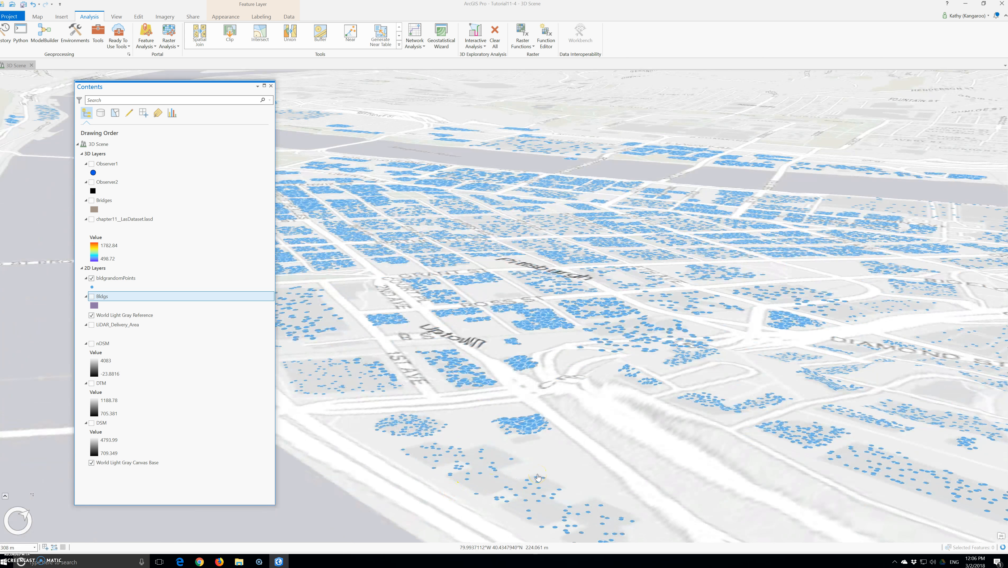
scroll(538, 477, "up", 1)
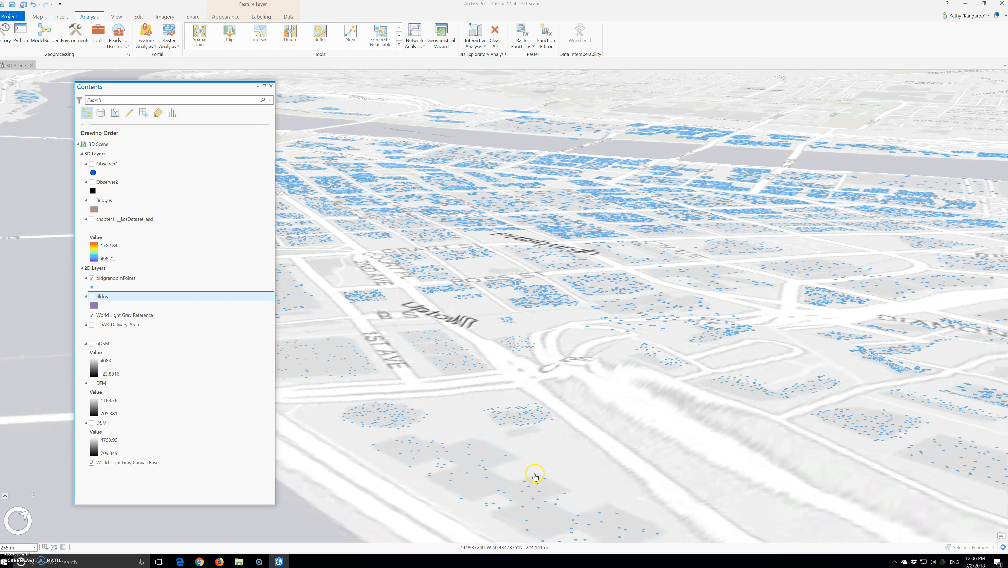
left_click(437, 449)
scroll(437, 449, "up", 3)
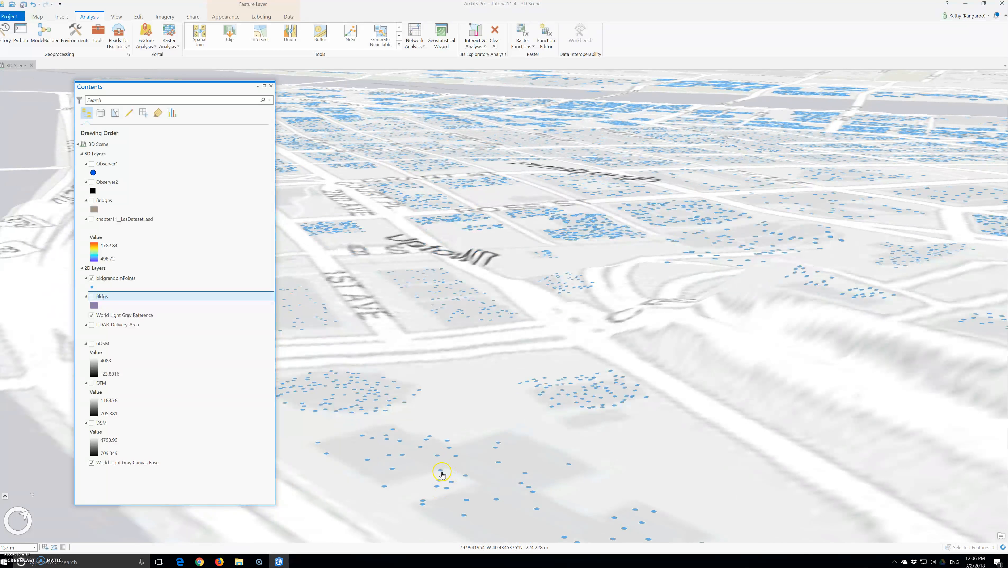
left_click(441, 471)
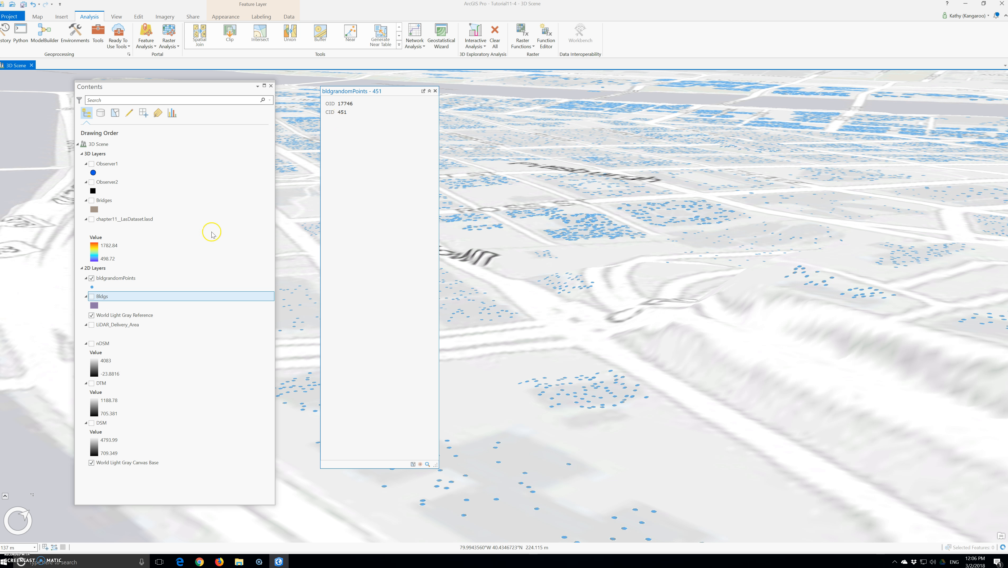
Step: Open the bldgrandomPoints attribute table, look through its records and their CID values, and close the table
right_click(113, 278)
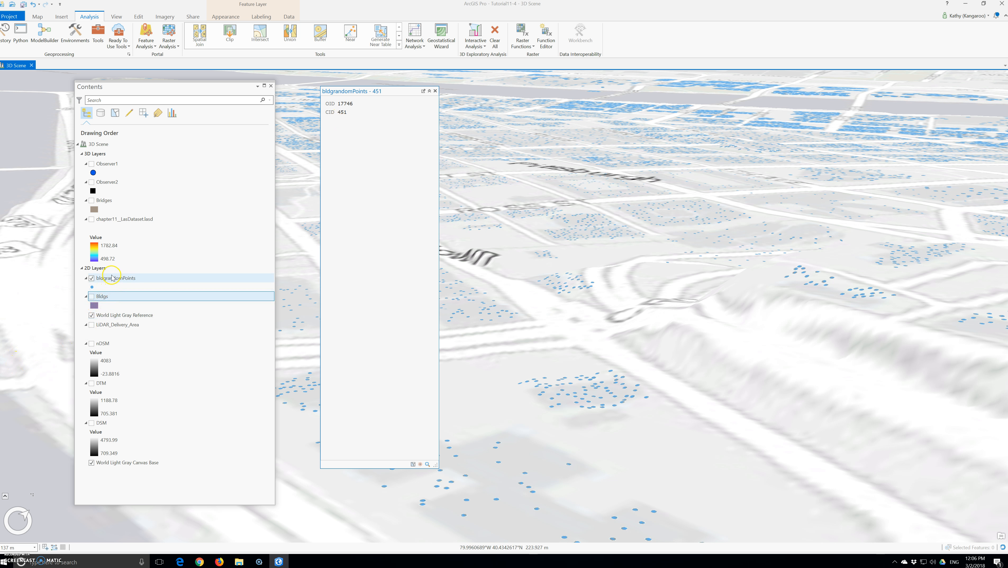
left_click(137, 311)
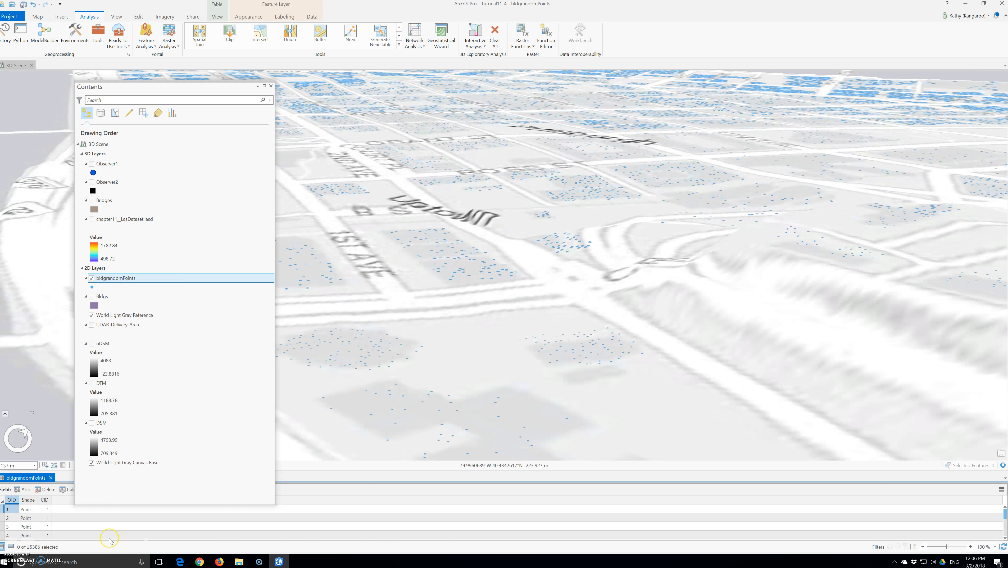
scroll(109, 539, "down", 20)
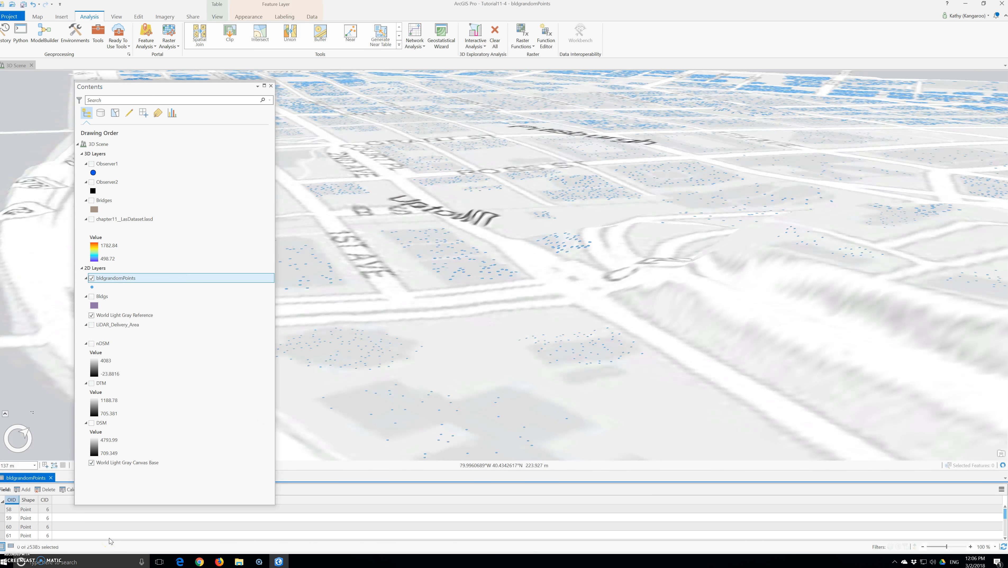
scroll(111, 537, "down", 20)
scroll(109, 534, "down", 7)
left_click(51, 477)
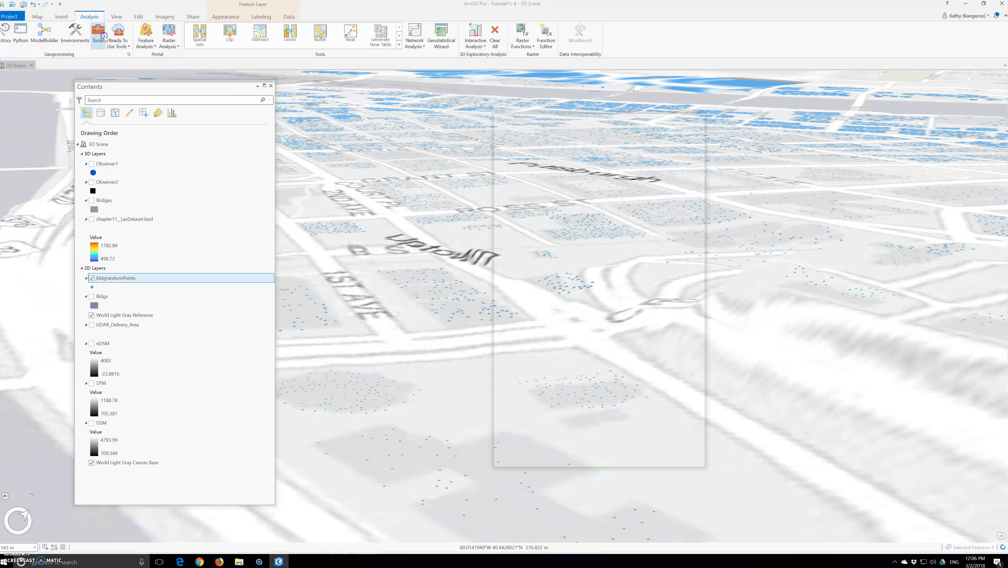
Step: Search the geoprocessing tools for "add surface information" and open Add Surface Information
left_click(526, 139)
triple_click(561, 135)
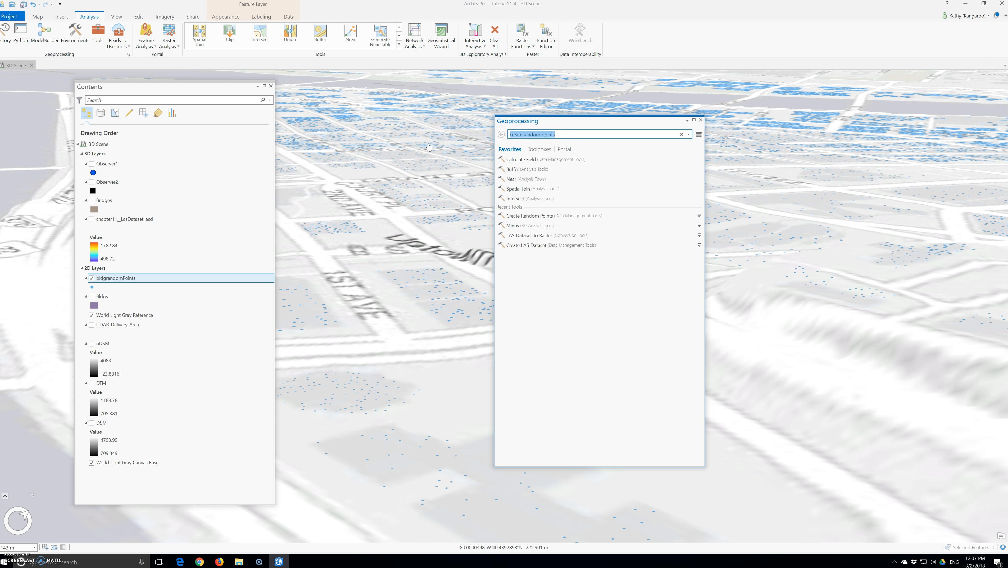
type("add ")
type("surface")
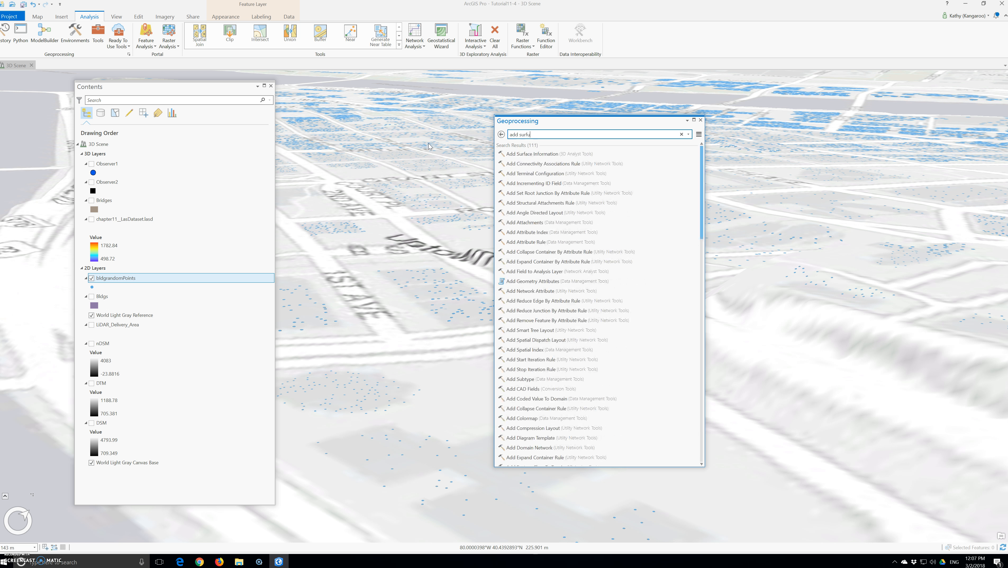
type(" information")
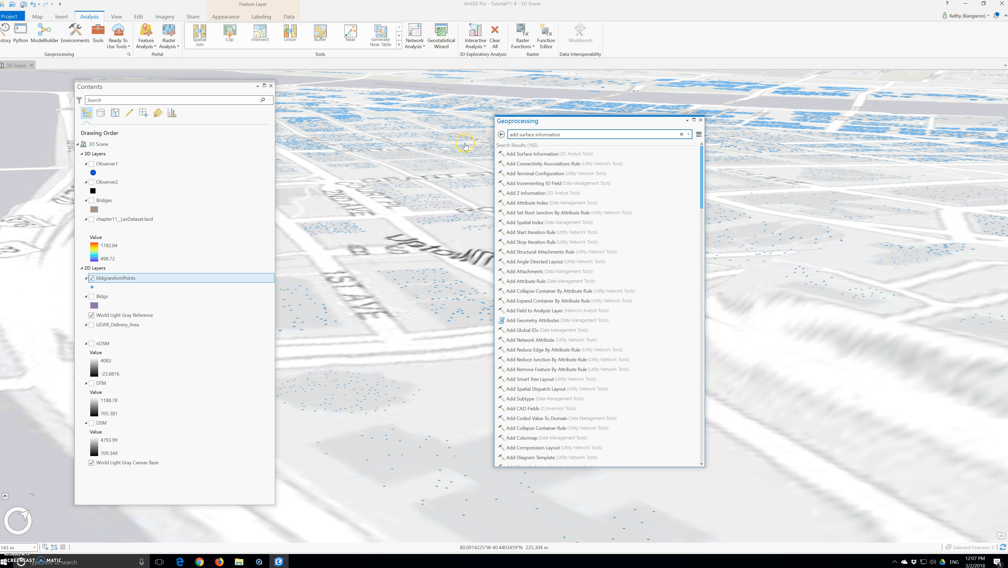
left_click(524, 155)
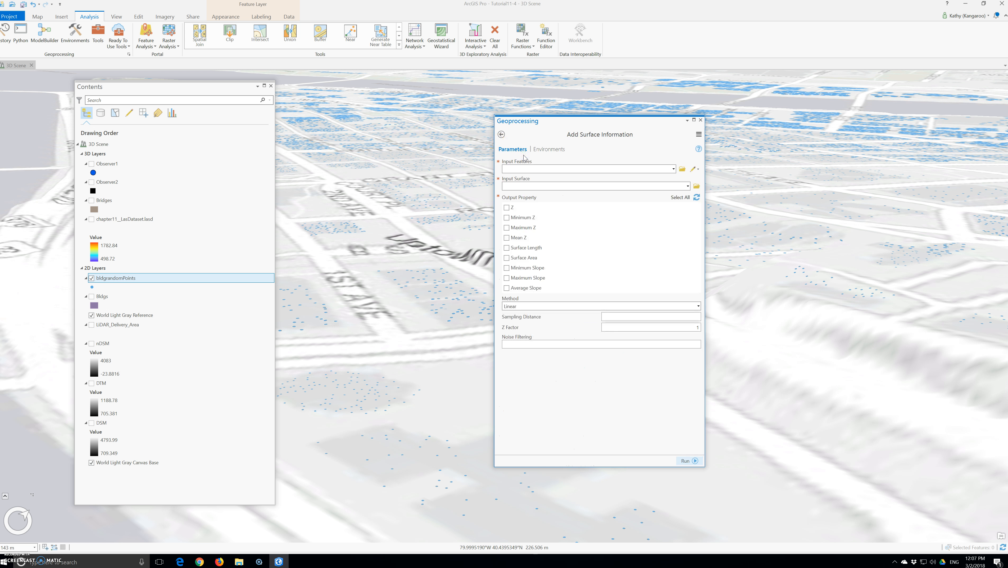
Step: Use bldgrandomPoints as the input features and nDSM as the input surface for Add Surface Information
left_click(523, 161)
left_click(673, 168)
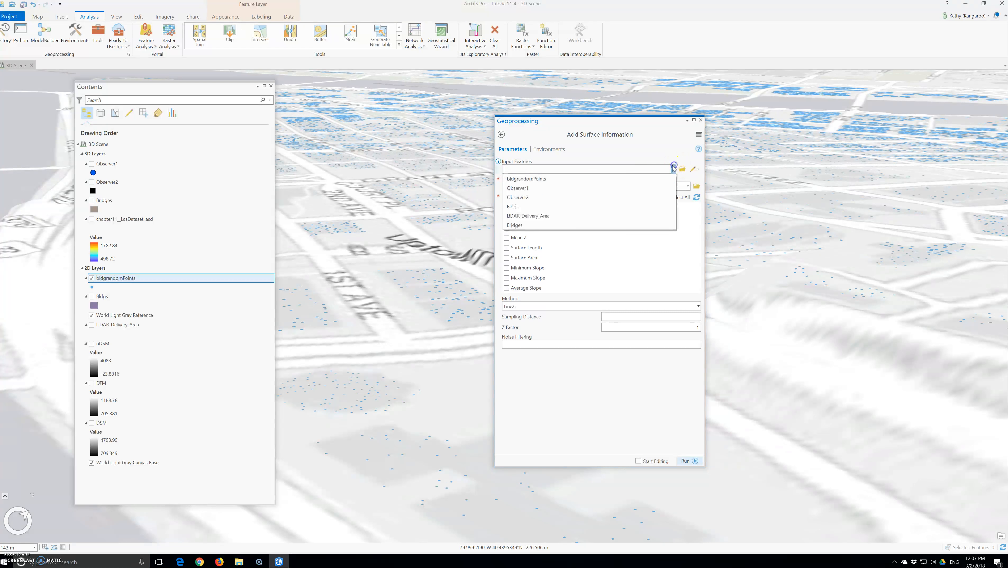
left_click(534, 179)
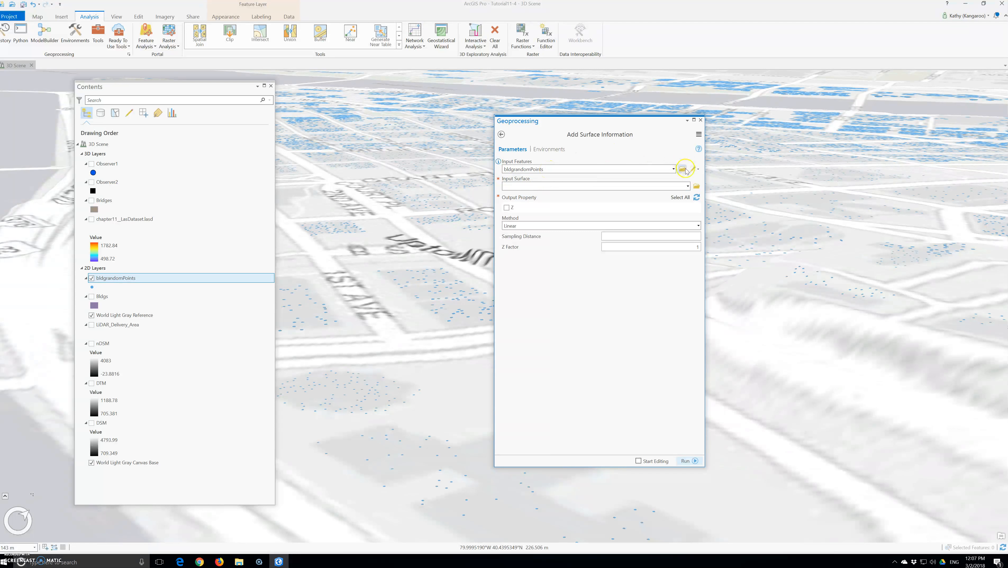
left_click(688, 186)
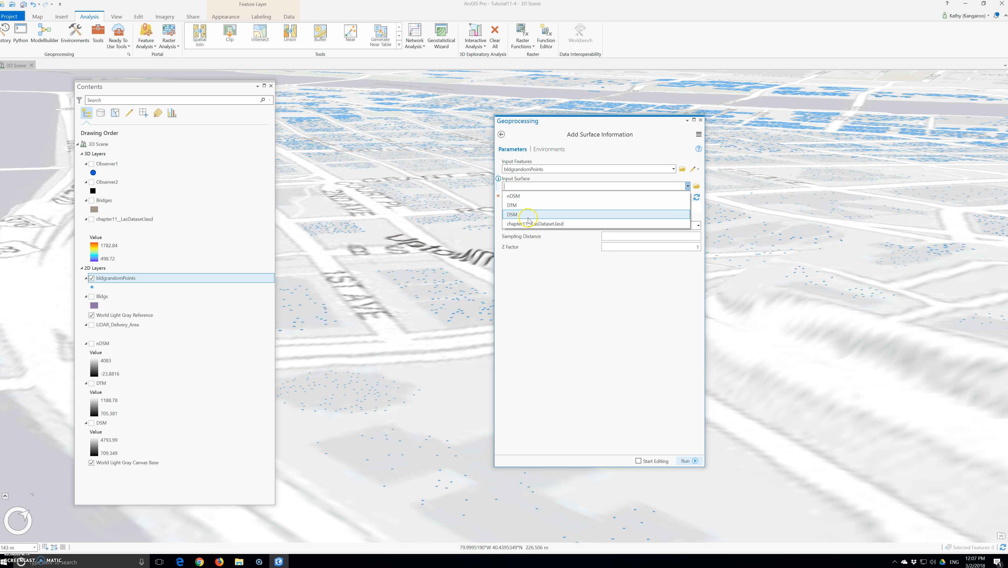
left_click(510, 196)
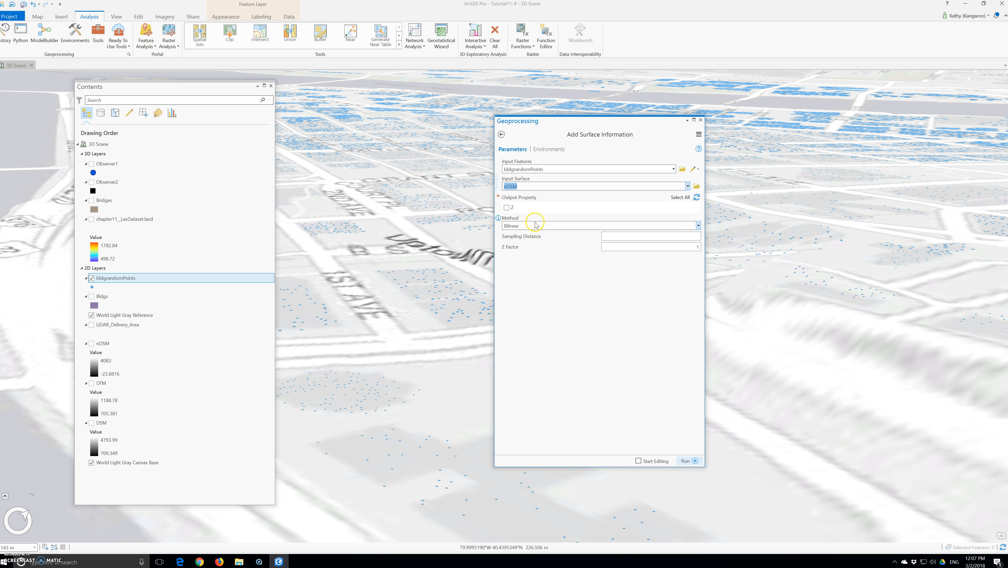
Step: Select Z as the output property, run Add Surface Information, and close the tool
left_click(508, 206)
left_click(507, 207)
left_click(507, 208)
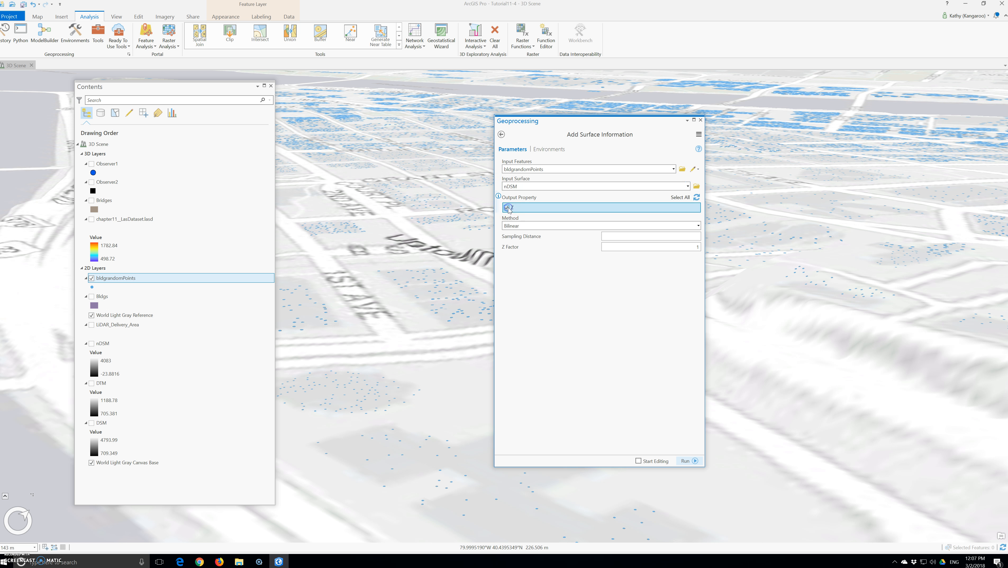
left_click(530, 234)
left_click(688, 460)
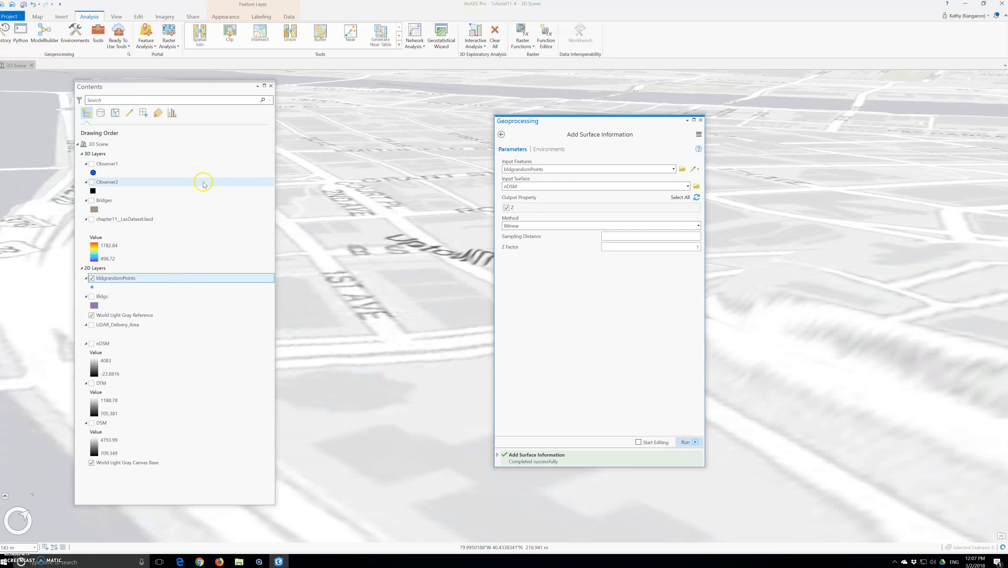
left_click(700, 119)
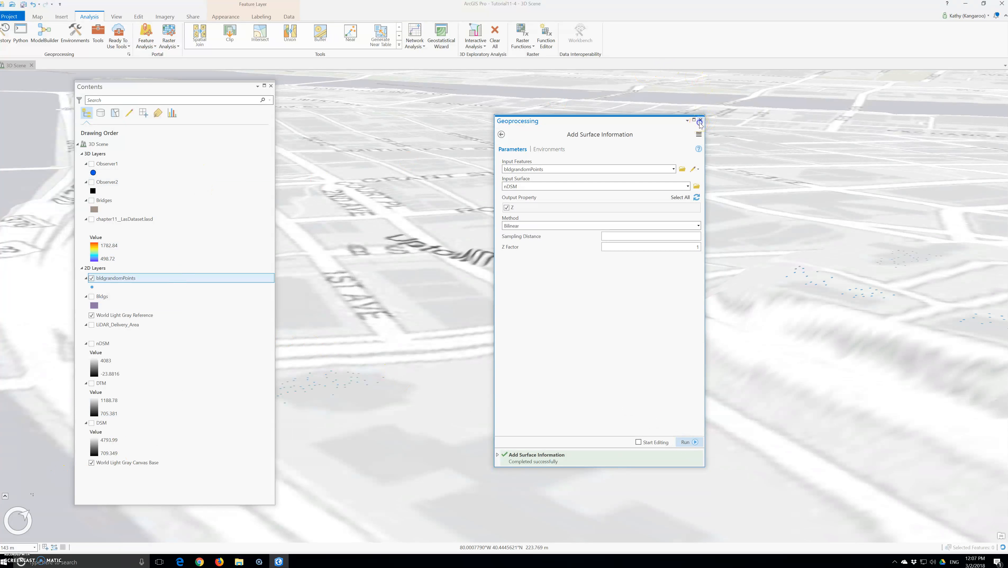
Step: Open the bldgrandomPoints attribute table, move the Contents pane off its columns, and examine the Z field
right_click(110, 282)
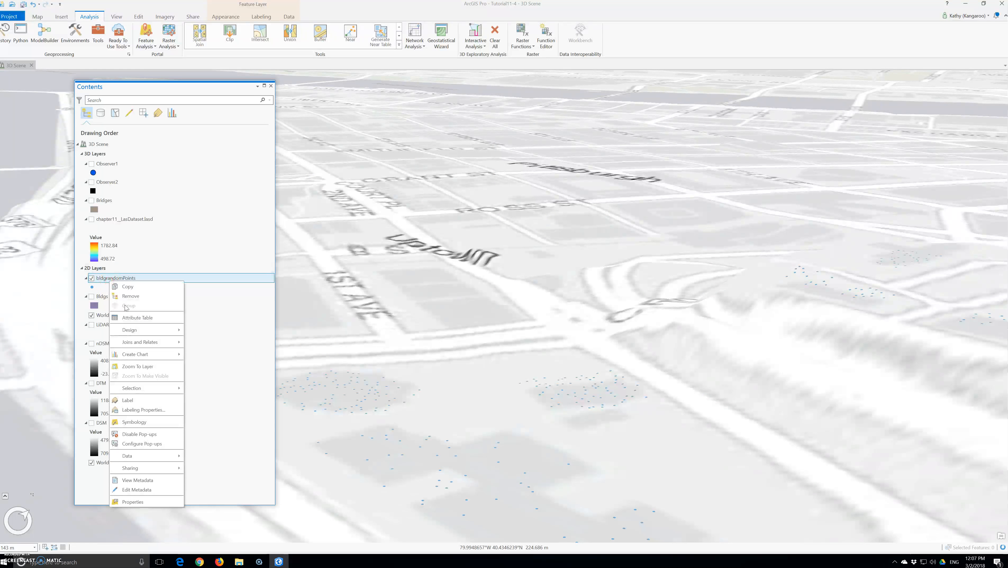
left_click(145, 318)
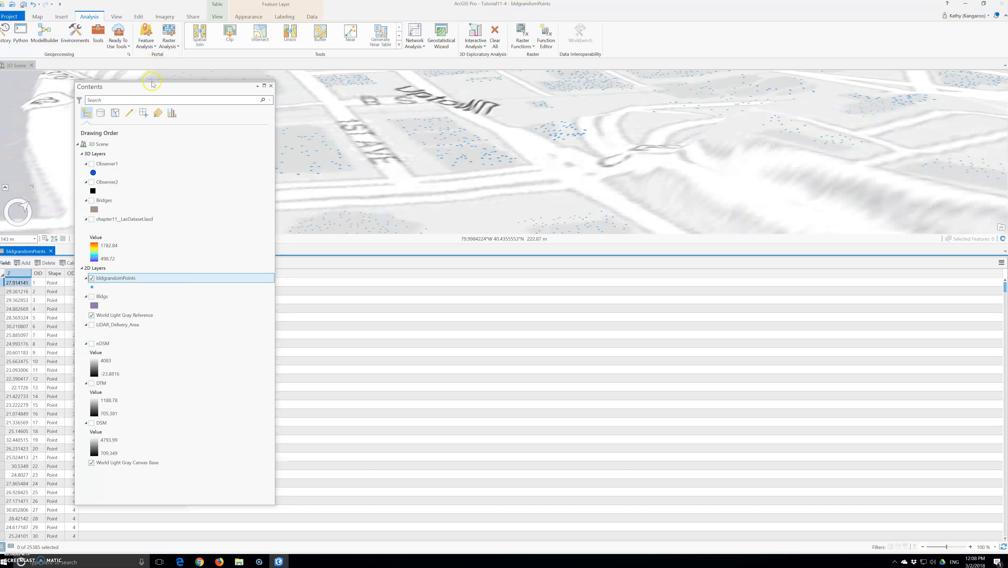
left_click_drag(151, 87, 260, 81)
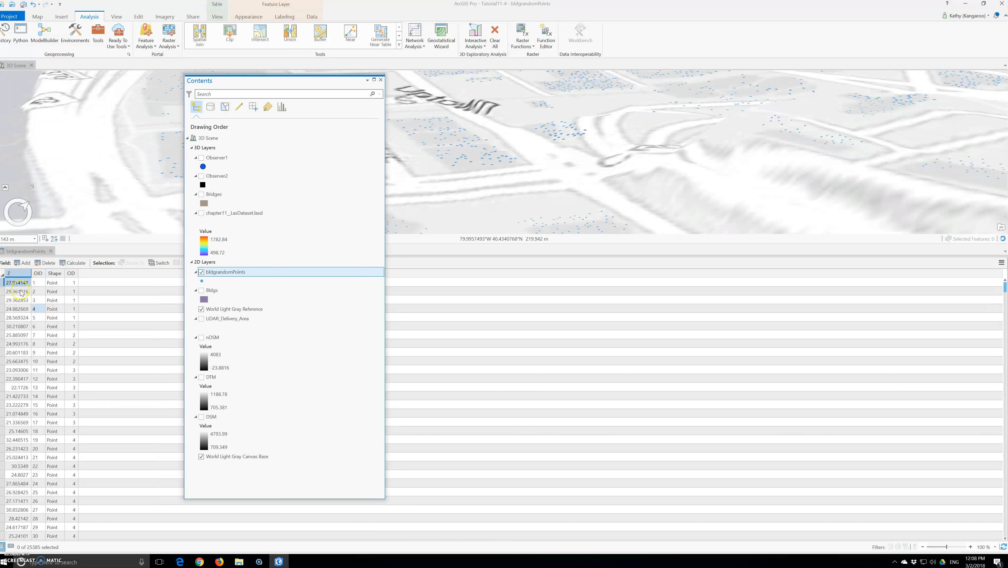
left_click(18, 274)
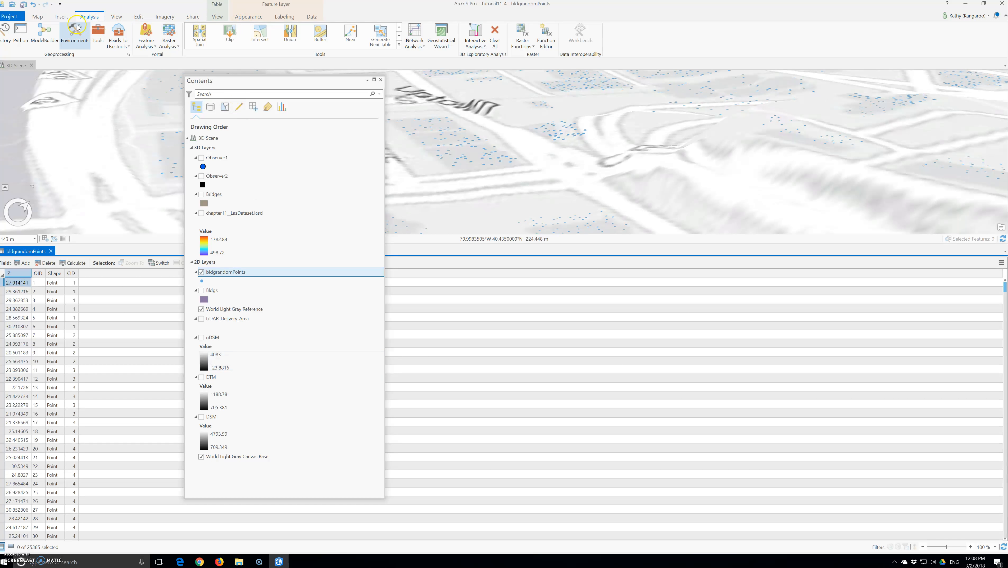
Step: Search the geoprocessing tools for "summary statistics" and open Summary Statistics
left_click(98, 34)
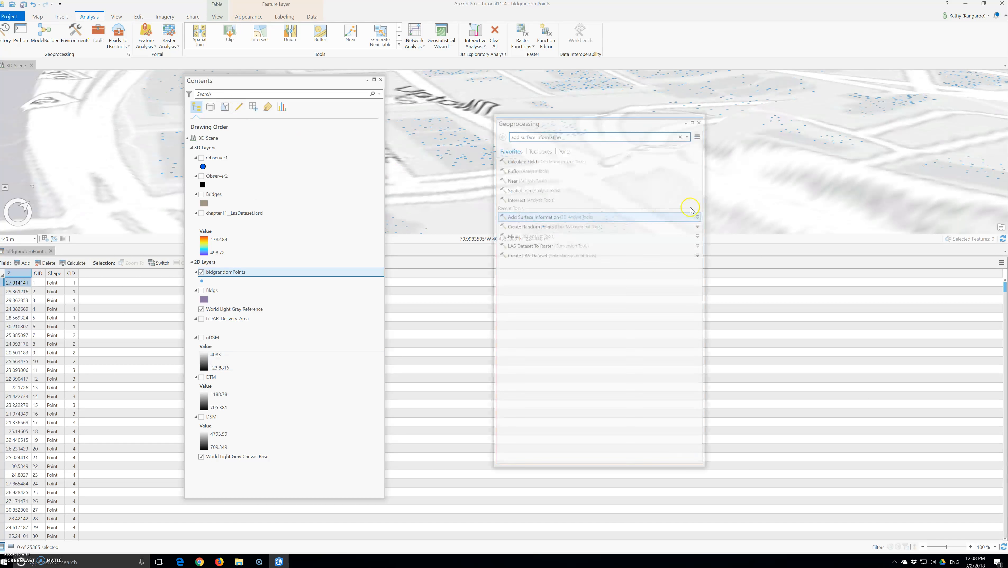
left_click(550, 135)
type("s")
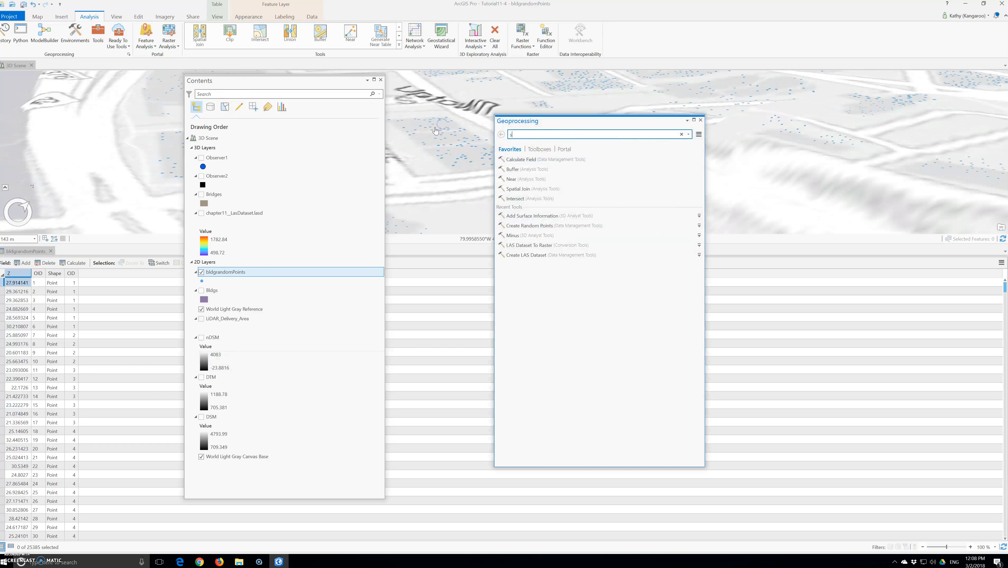
type("ummary statistics")
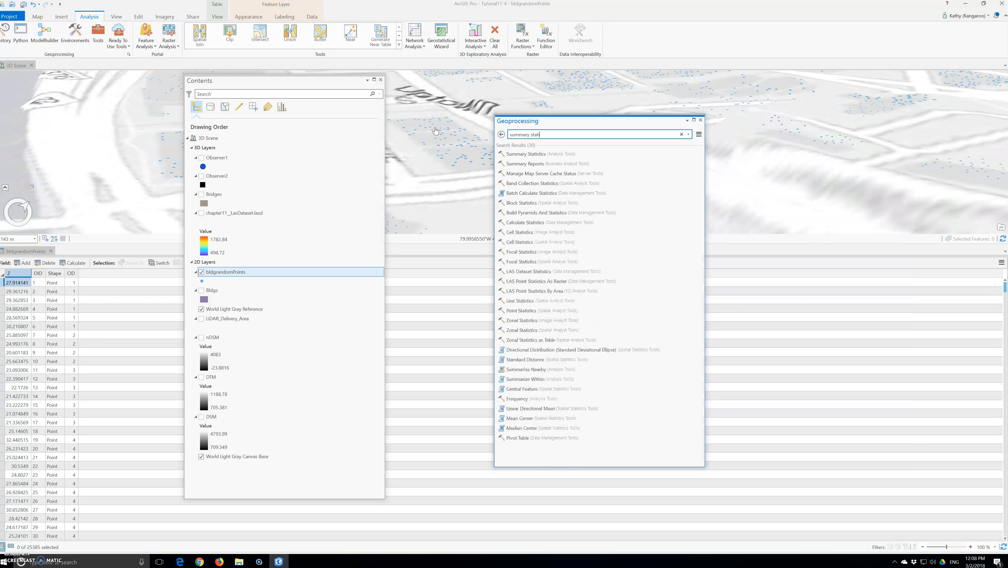
left_click(548, 157)
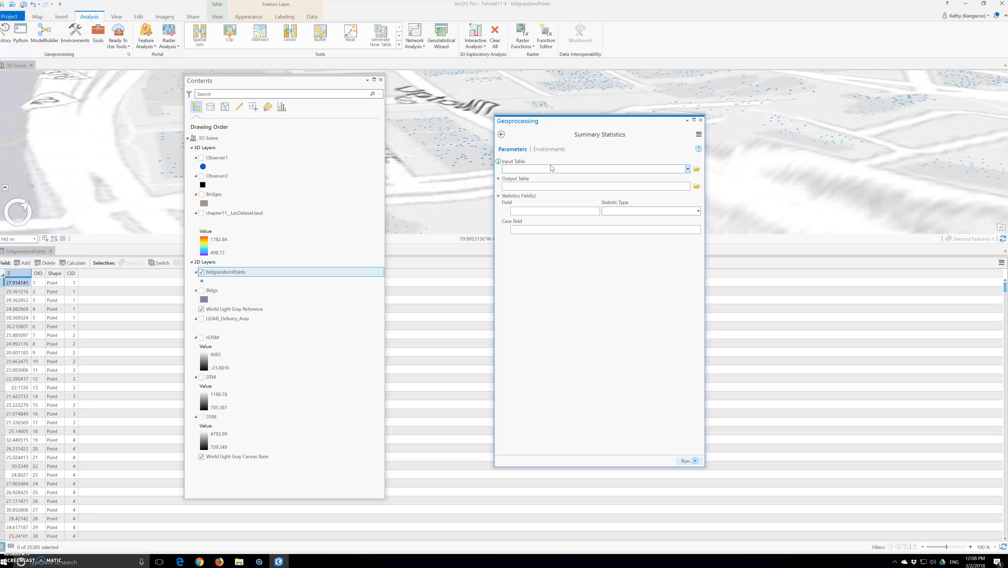
Step: Use bldgrandomPoints as the Summary Statistics input table and name the output table bldgHeights in Chapter11.gdb
left_click(687, 169)
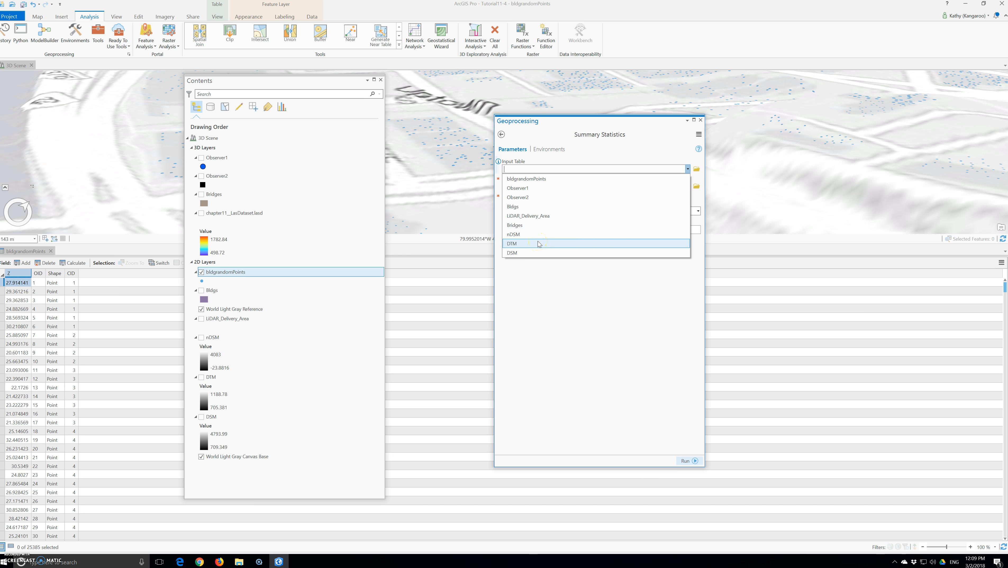
left_click(524, 179)
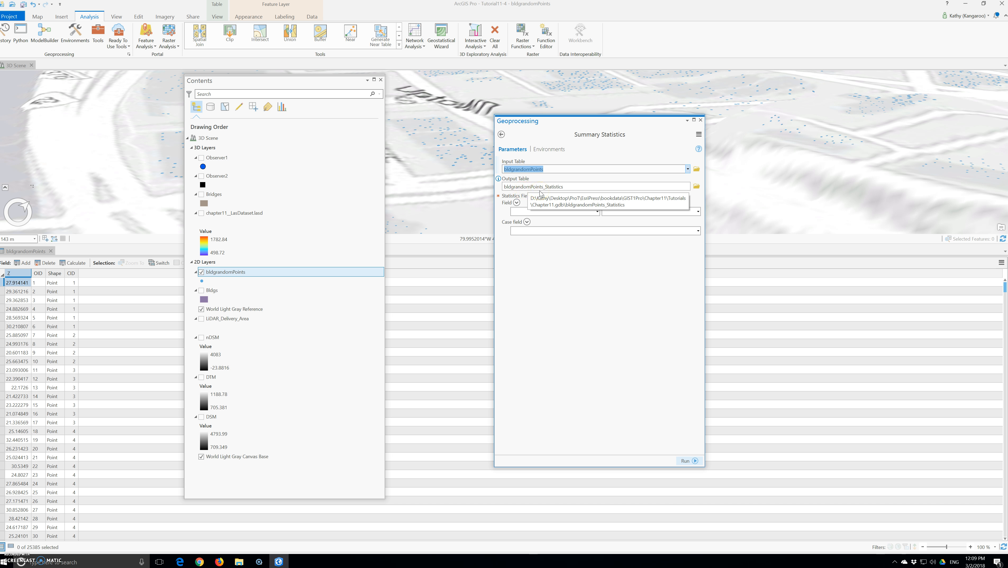
left_click_drag(592, 187, 630, 186)
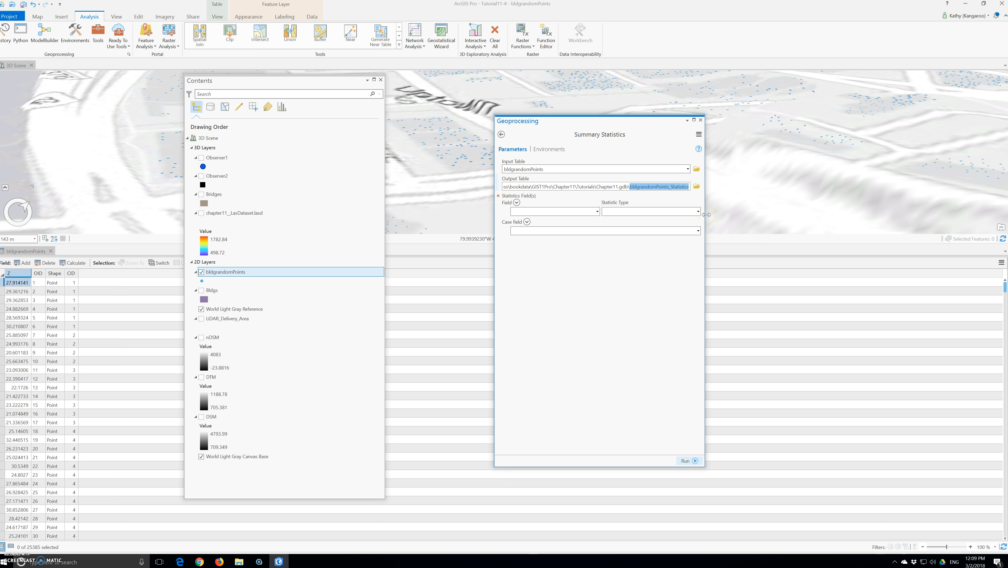
type("bl")
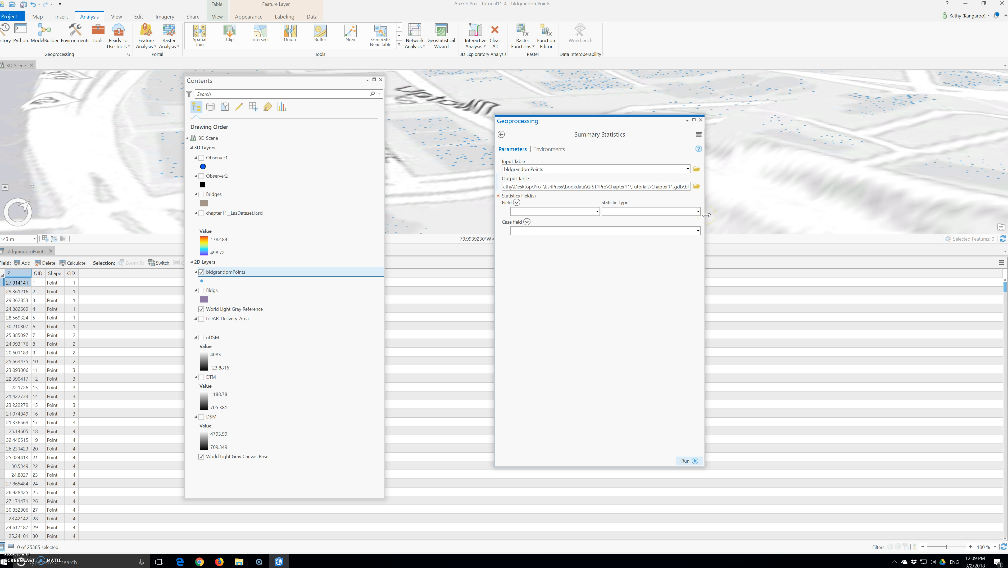
type("dgHeights")
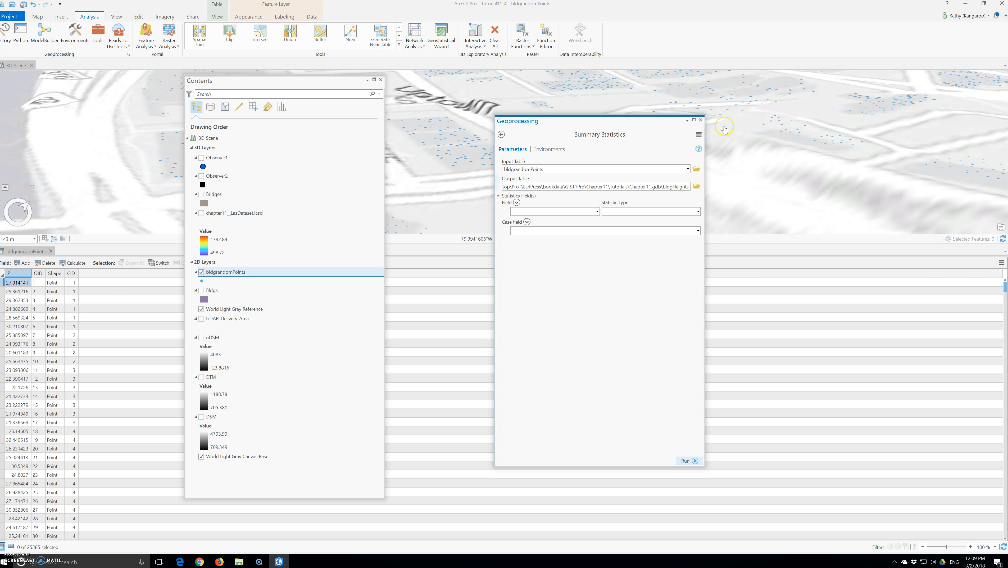
Step: Set the statistics field to Z with the Maximum statistic, use CID as the case field, and run Summary Statistics
left_click(597, 212)
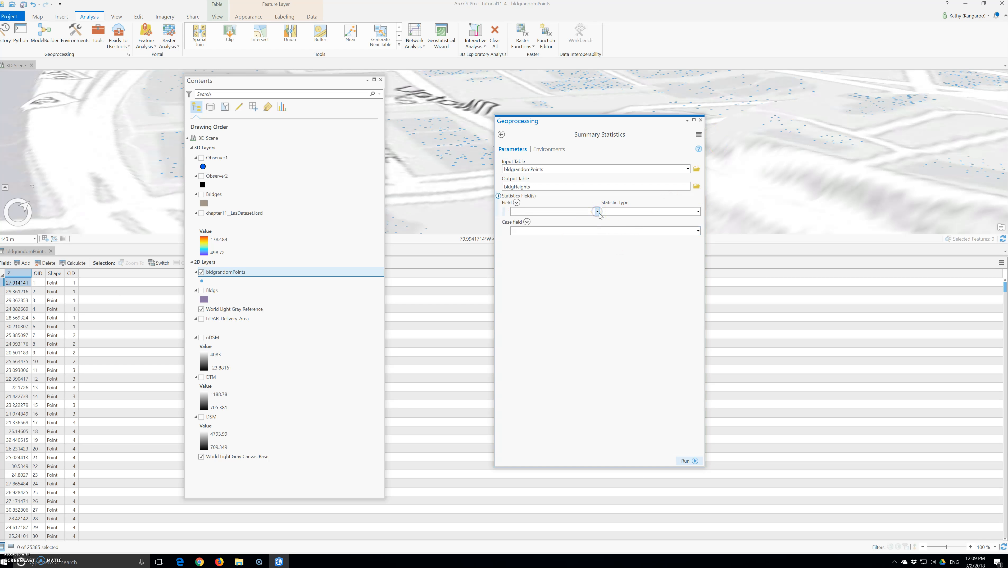
left_click(549, 240)
left_click(652, 218)
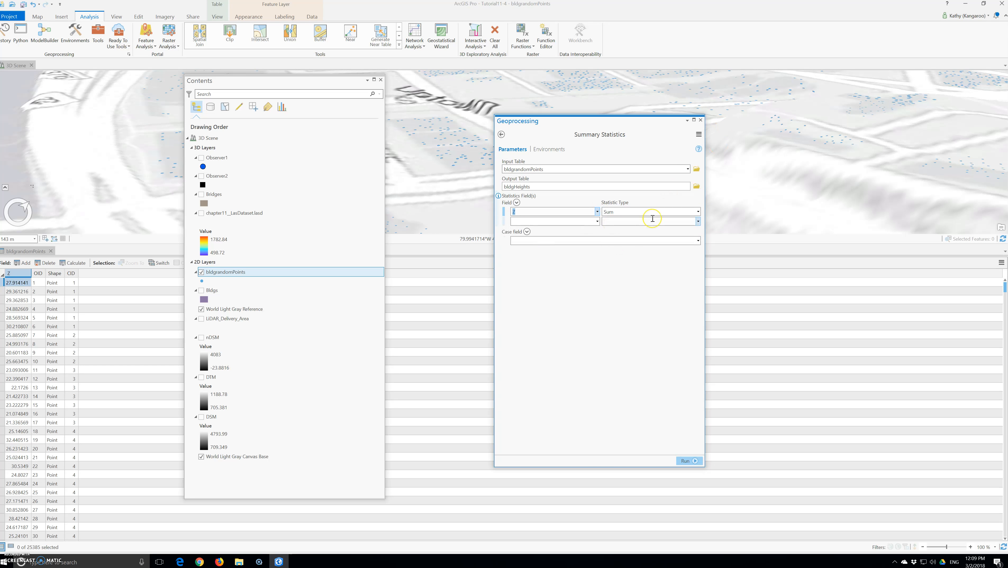
left_click(698, 211)
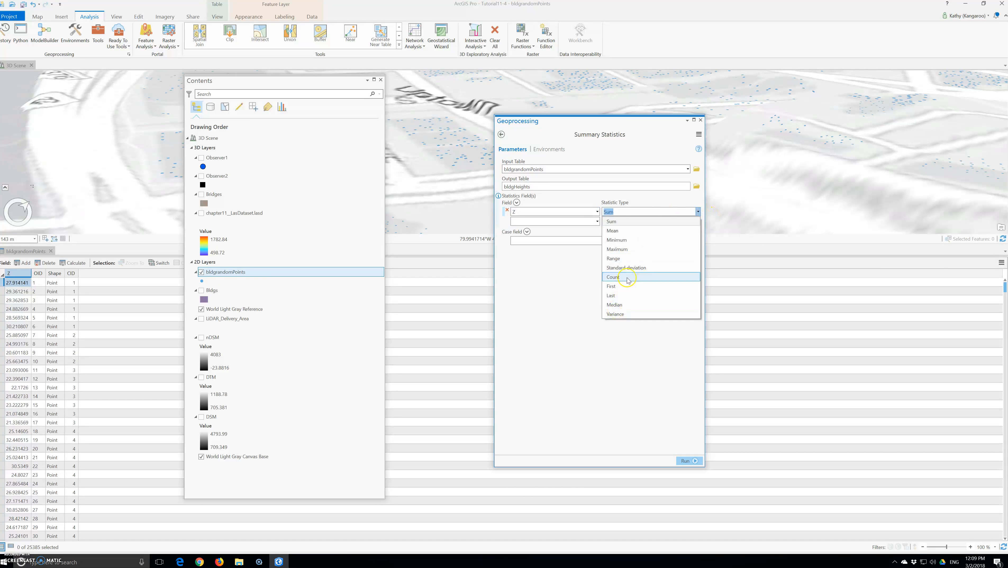
left_click(620, 249)
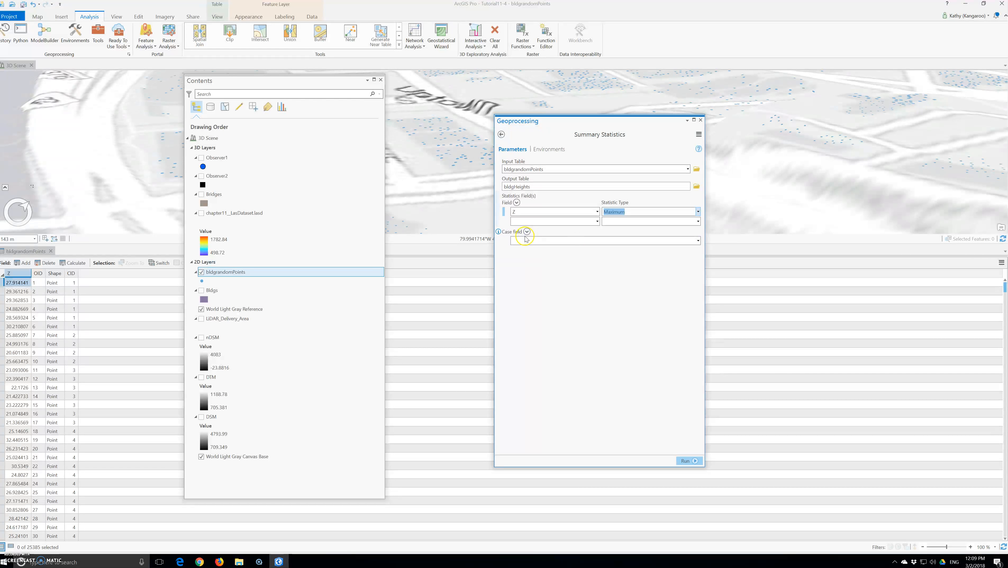
left_click(698, 240)
left_click(550, 271)
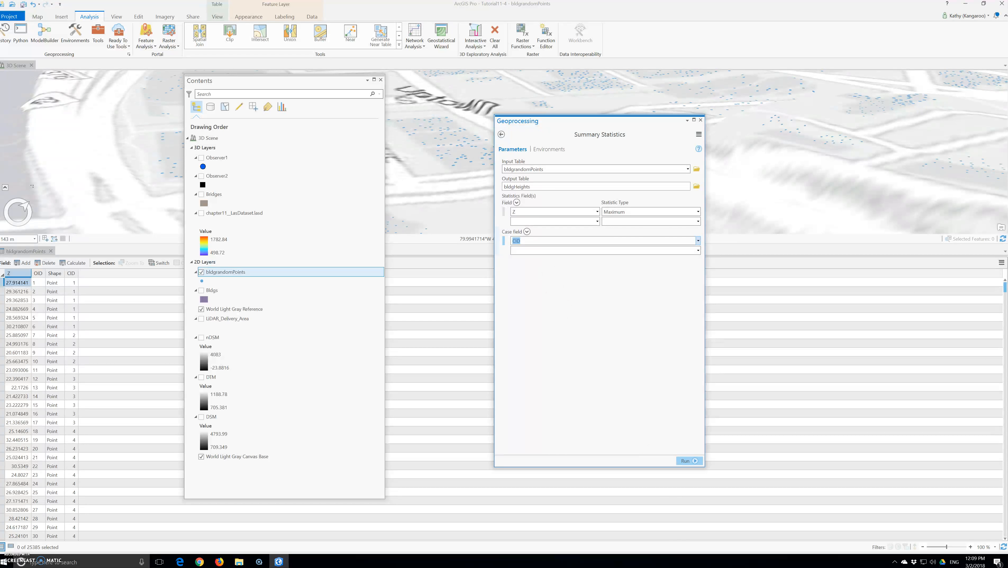
left_click(688, 461)
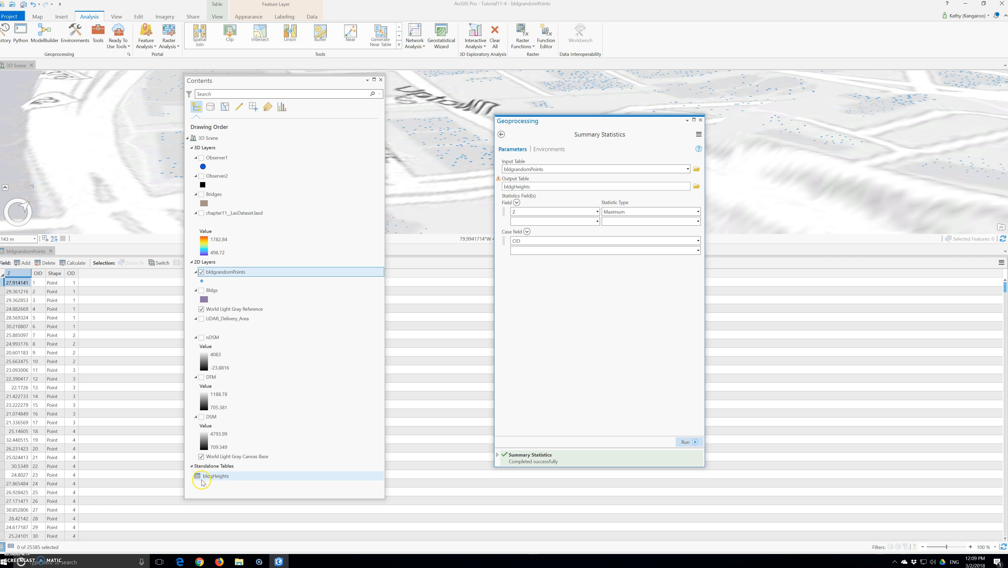
Step: Open the bldgHeights table, sort MAX_Z in descending order, and select the tallest building's record
left_click(209, 480)
left_click(212, 479)
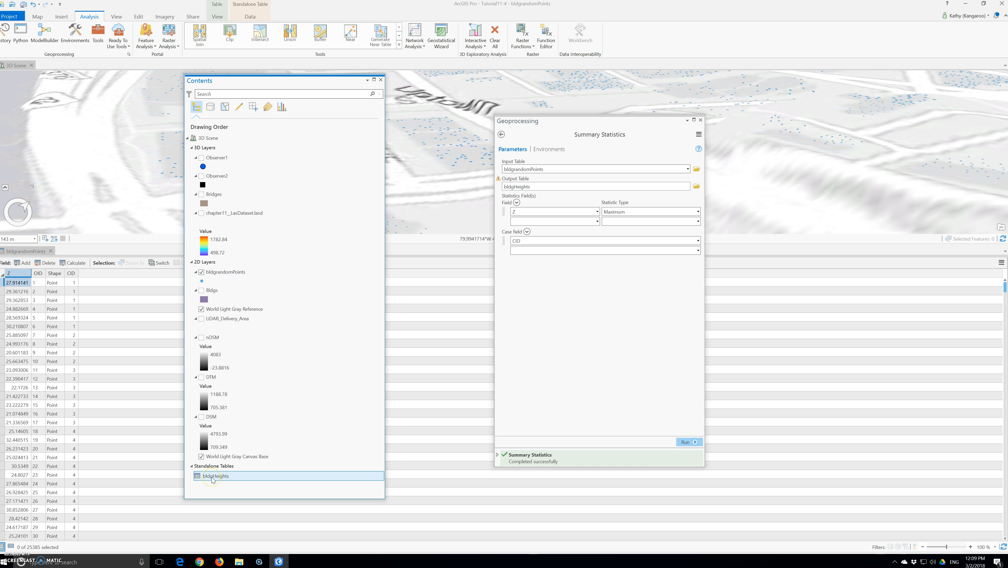
right_click(211, 480)
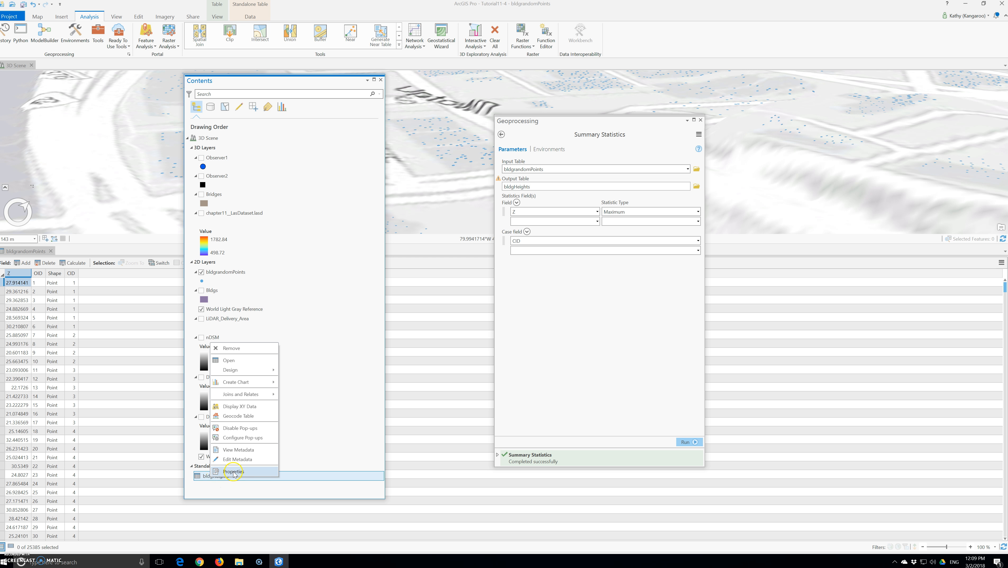
left_click(240, 359)
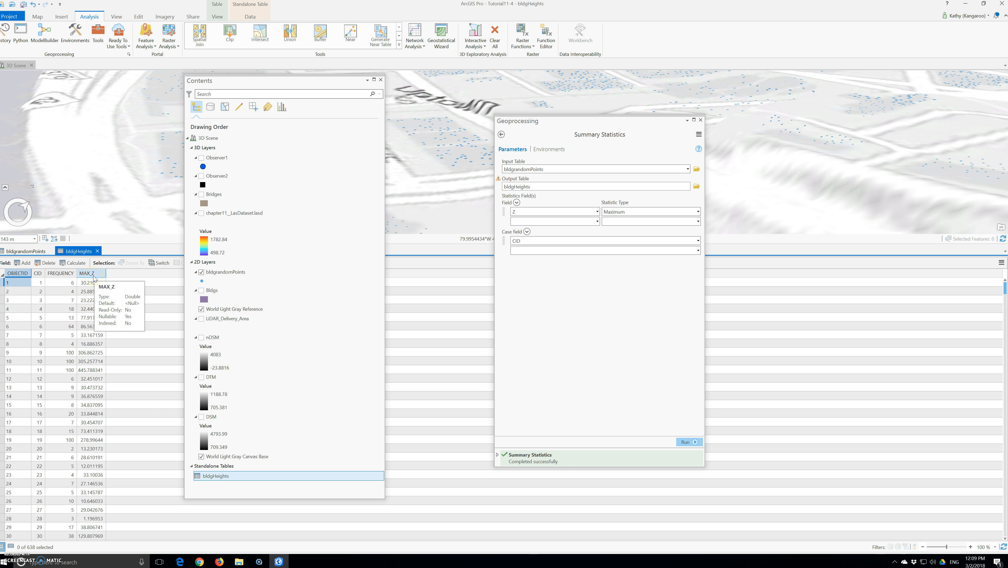
right_click(94, 276)
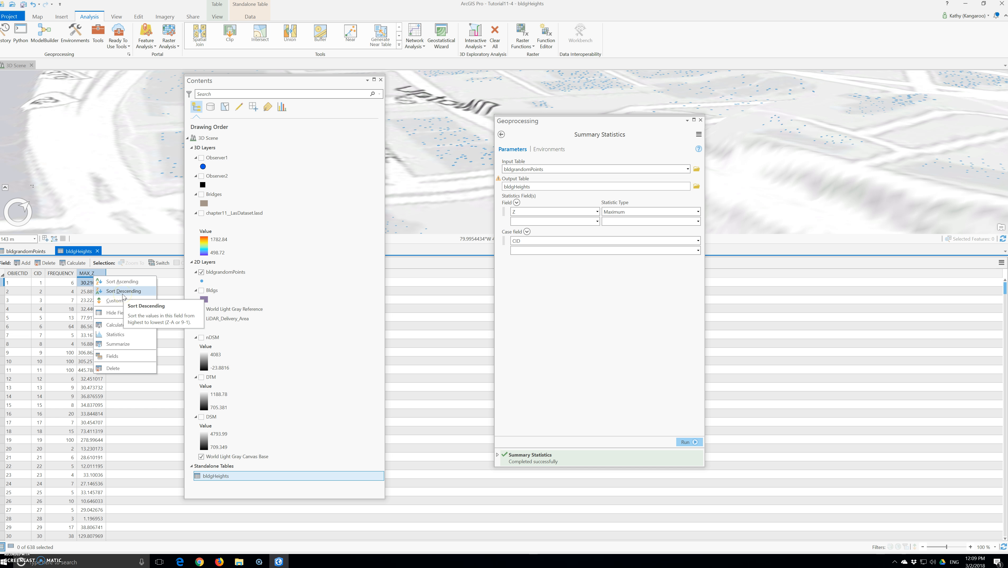
left_click(123, 295)
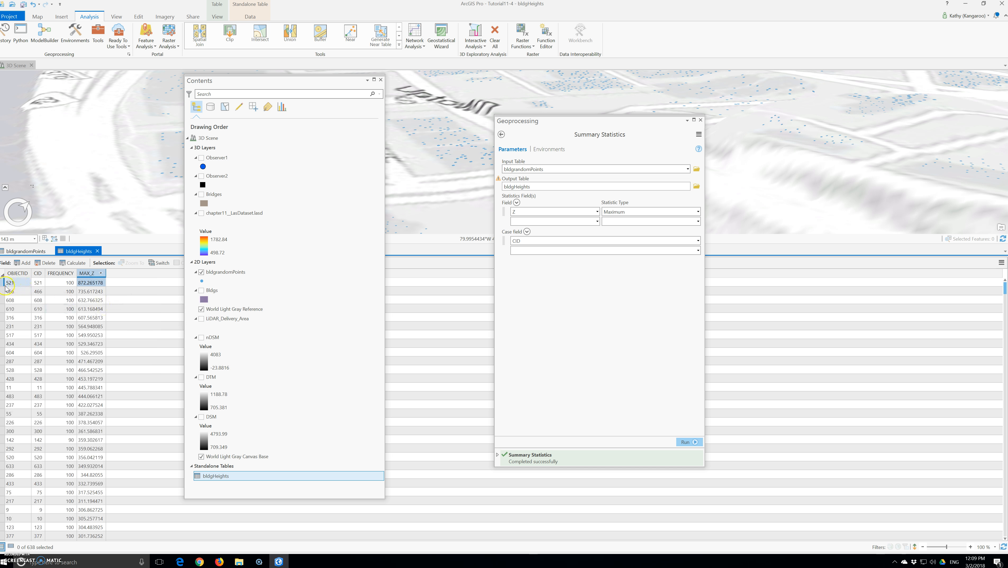
left_click(22, 284)
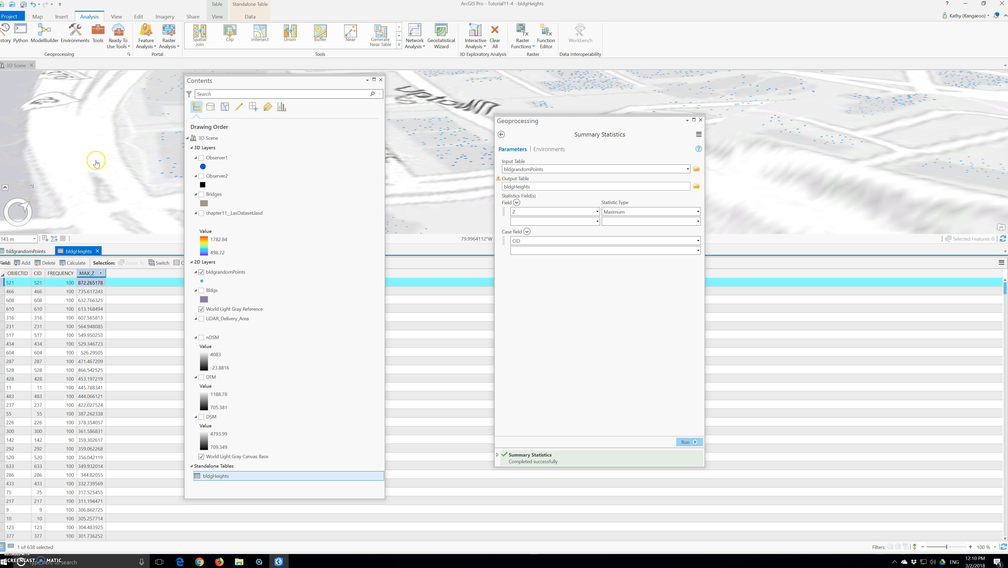
Step: Turn on the Bldgs layer and start Add Join from it
left_click(201, 291)
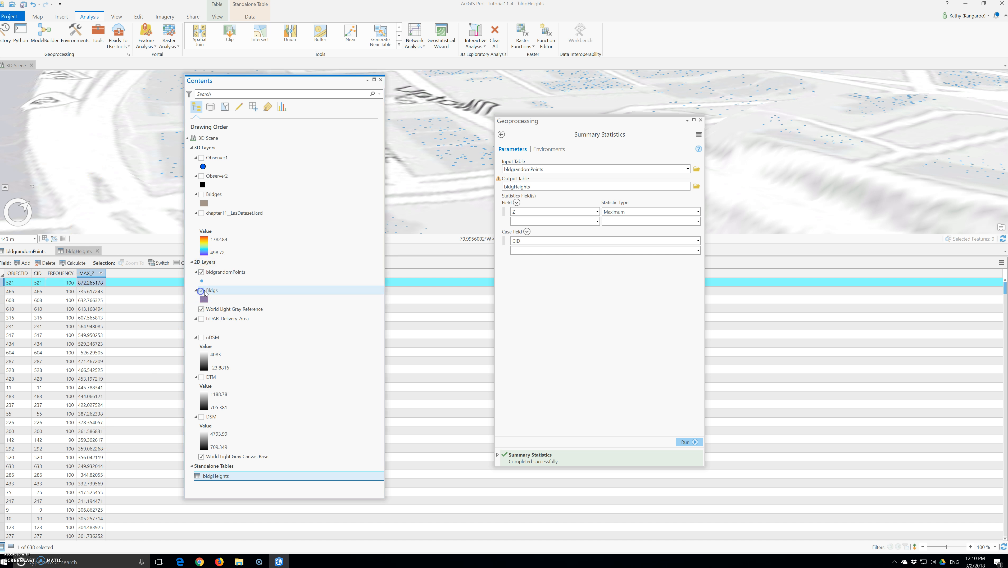
right_click(211, 291)
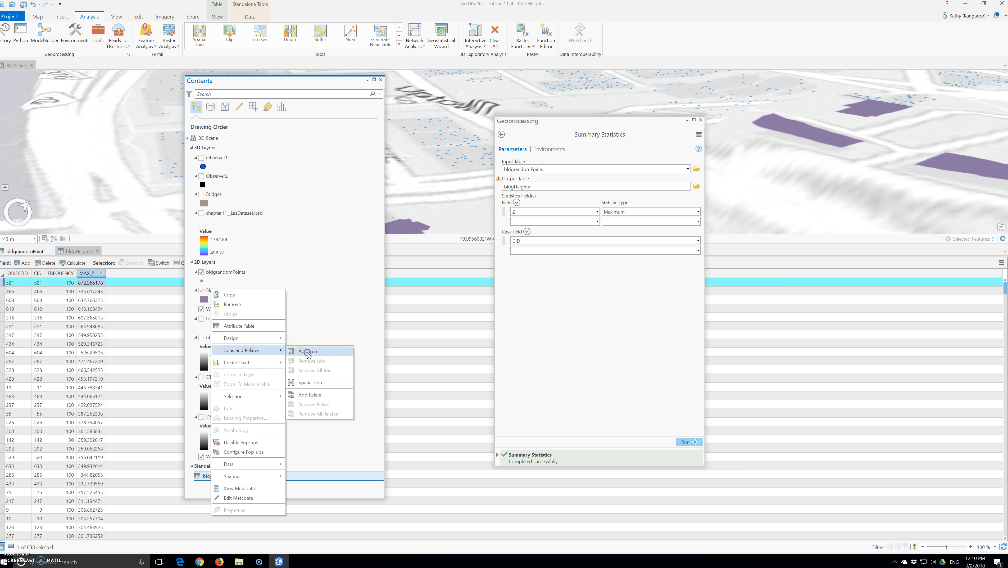
left_click(307, 351)
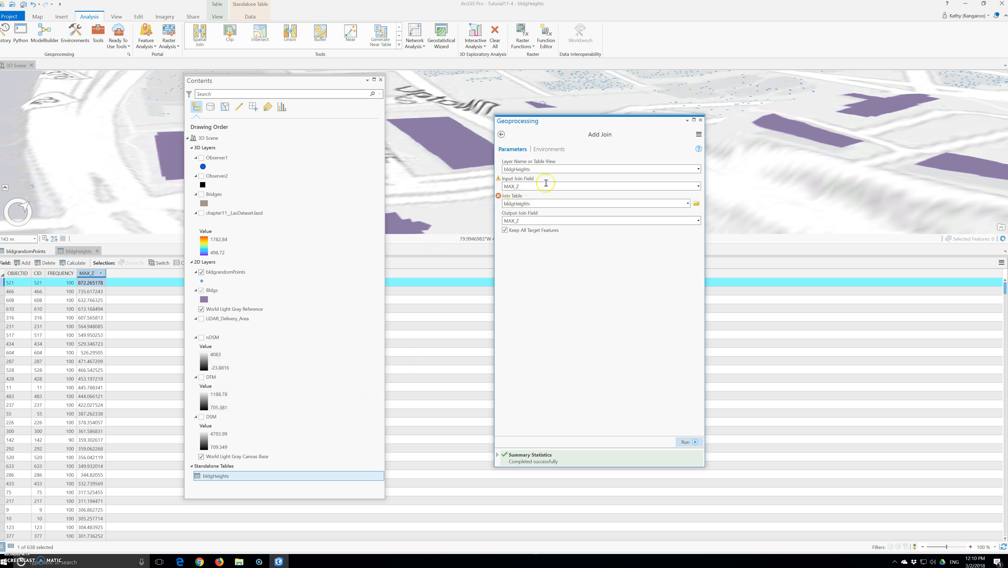
Step: Set Bldgs as the layer that receives the join
left_click(624, 184)
left_click(698, 186)
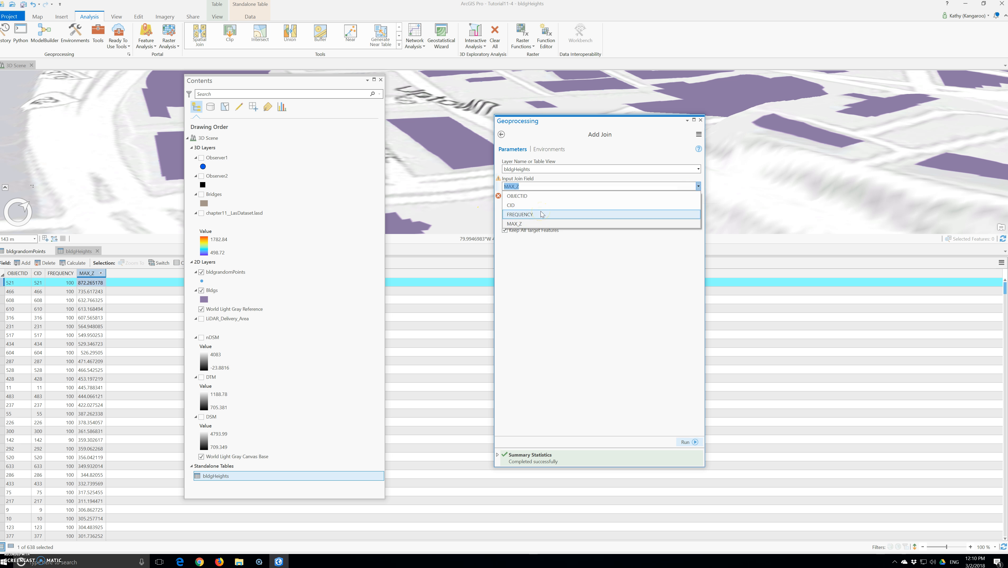
left_click(569, 179)
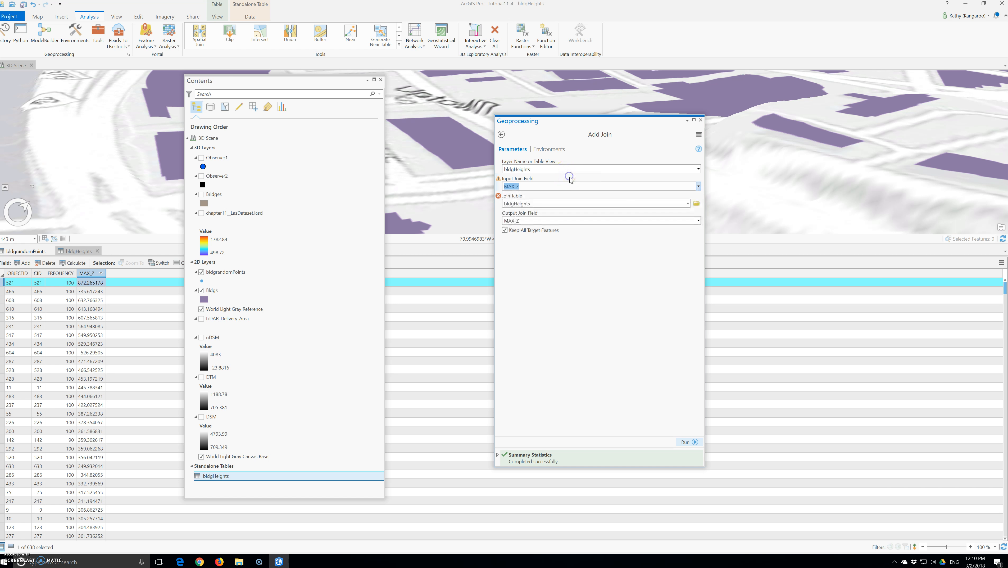
left_click(698, 169)
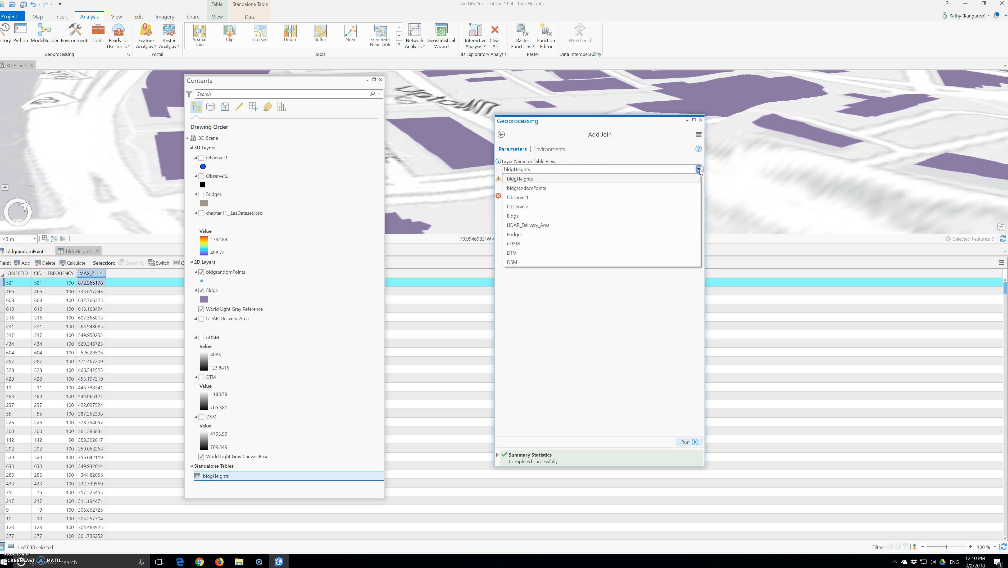
left_click(532, 188)
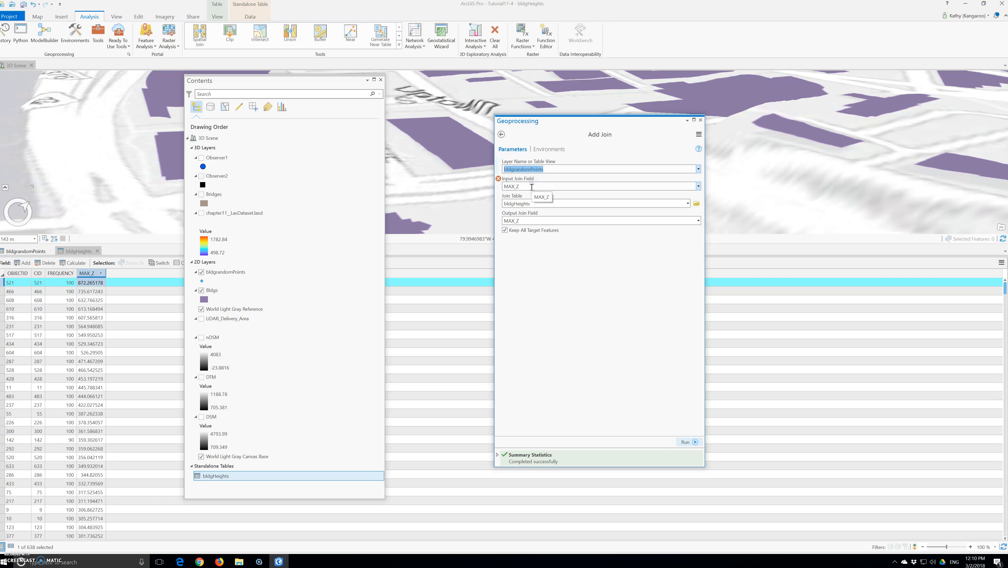
left_click(699, 169)
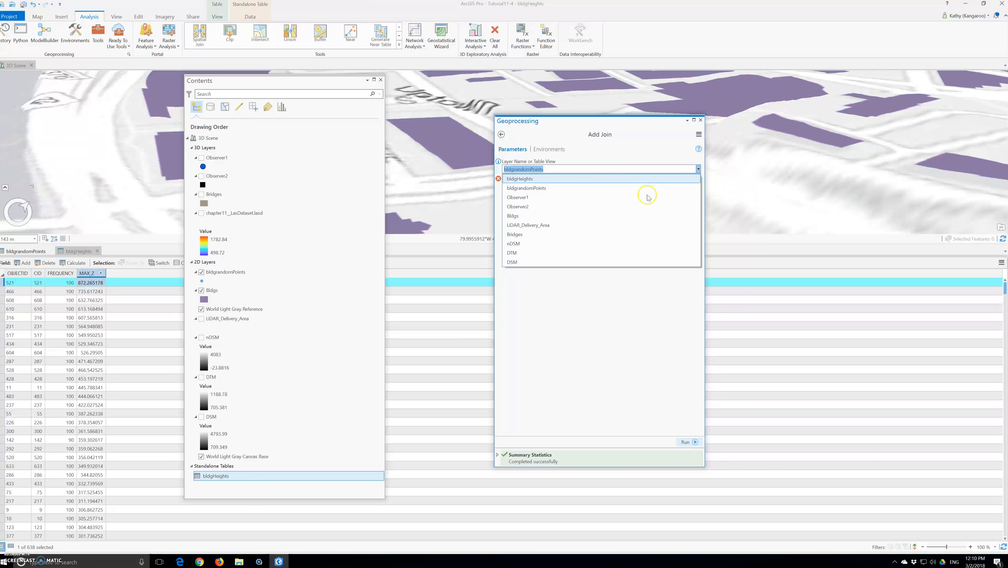
left_click(512, 216)
Step: Match the input join field BLDG_ID to the output join field CID of bldgHeights
left_click(699, 186)
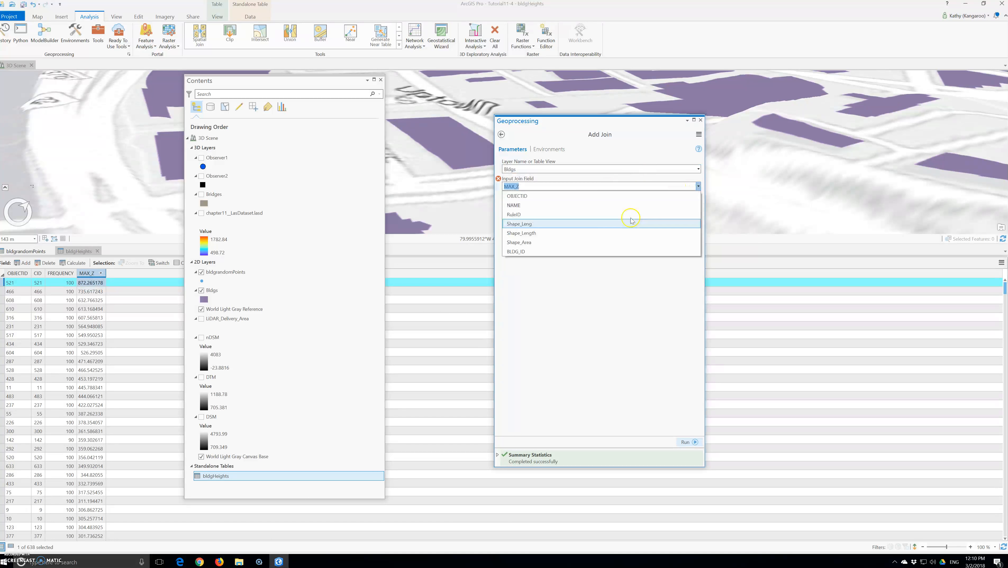
left_click(543, 251)
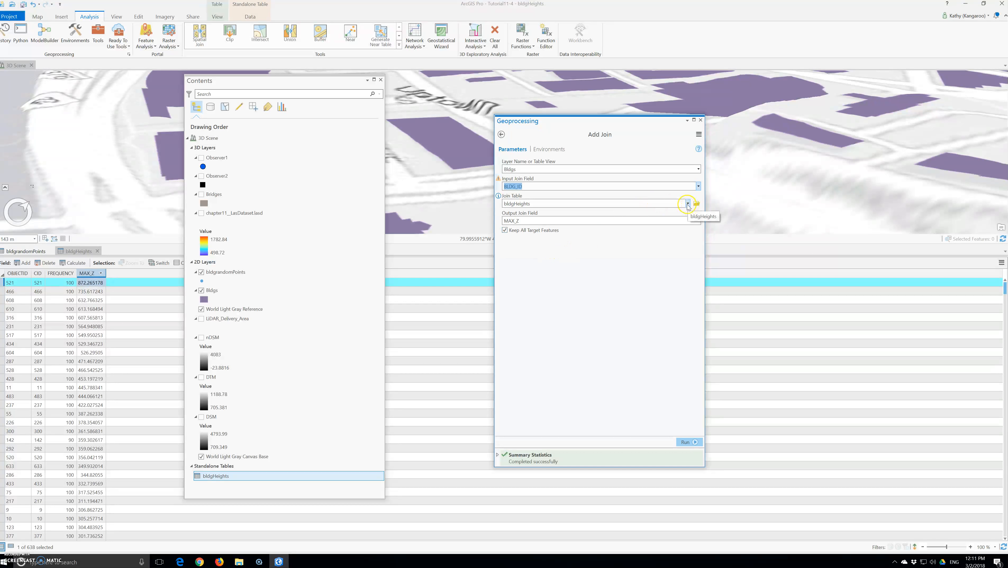
left_click(699, 221)
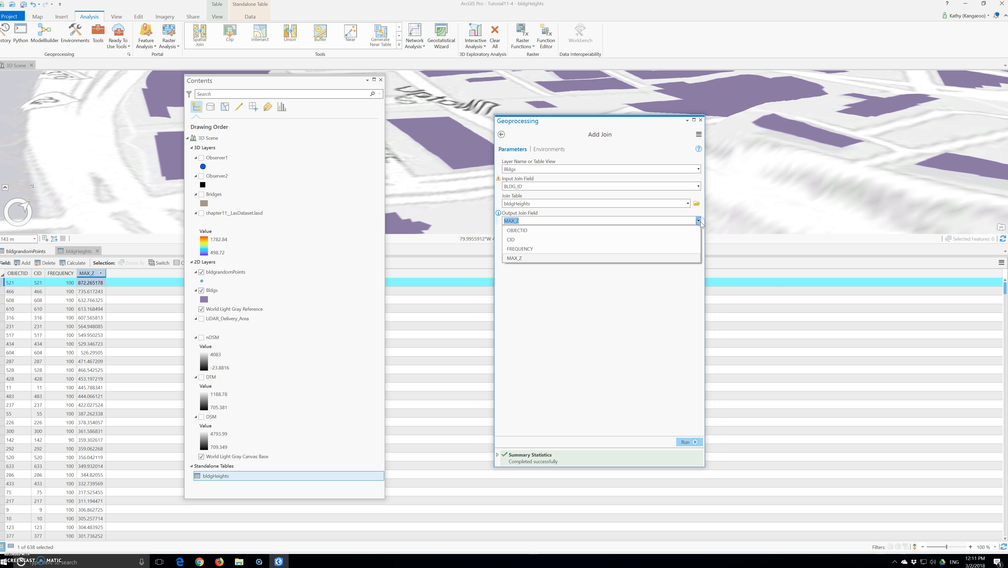
left_click(535, 241)
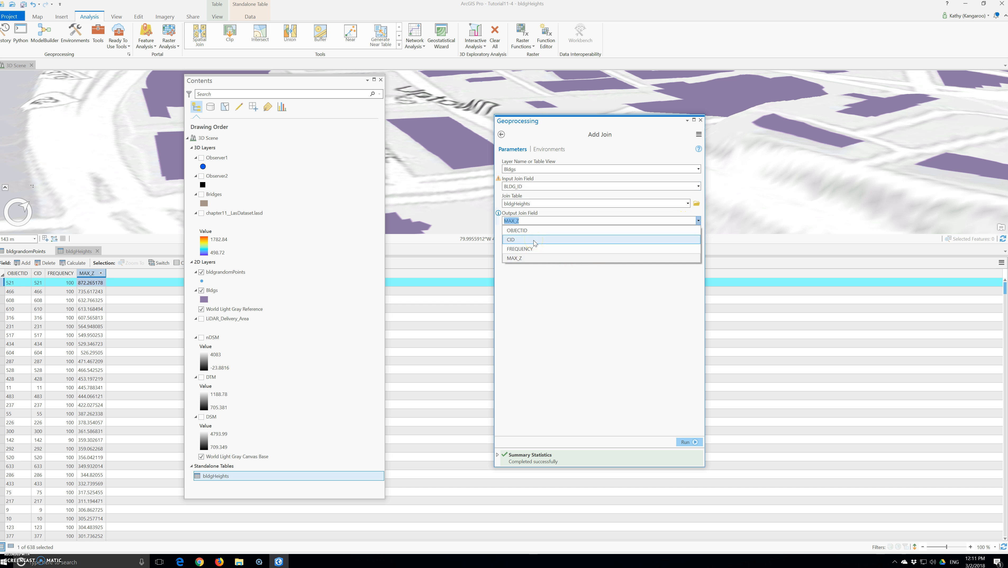
left_click(535, 241)
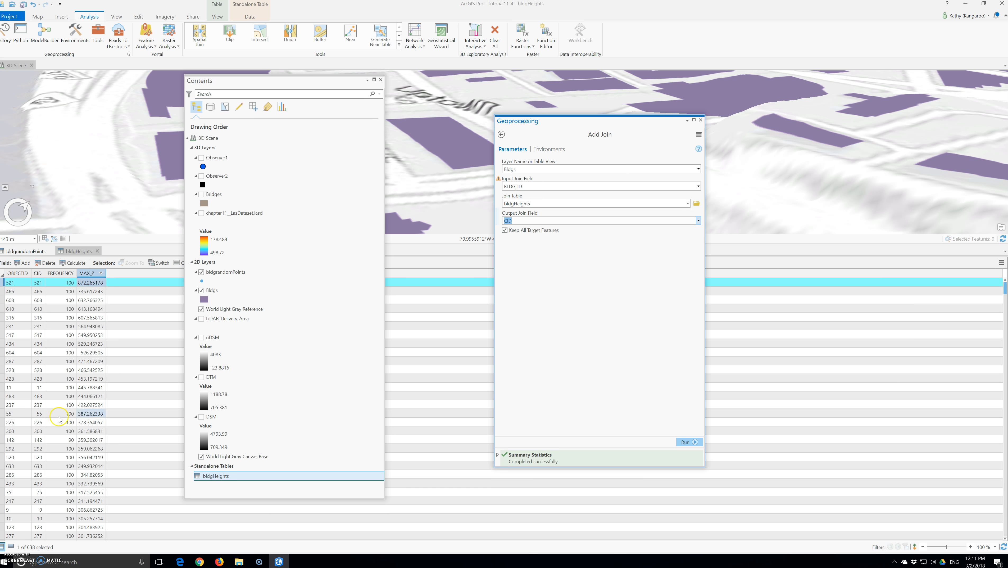
Step: Open the Bldgs attribute table, move the Contents pane off its columns, and compare its BLDG_ID field with the bldgHeights table
left_click(210, 284)
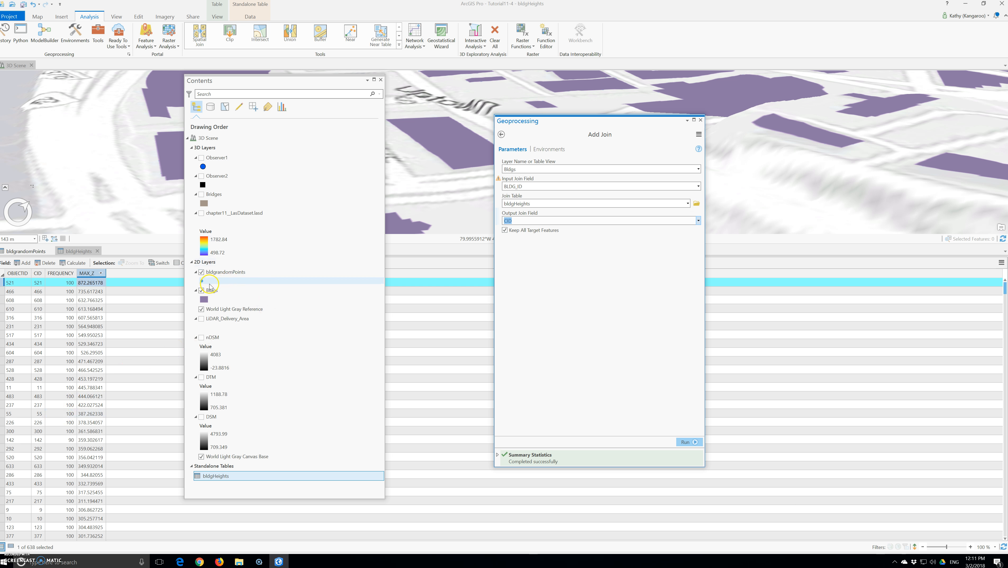
left_click(212, 292)
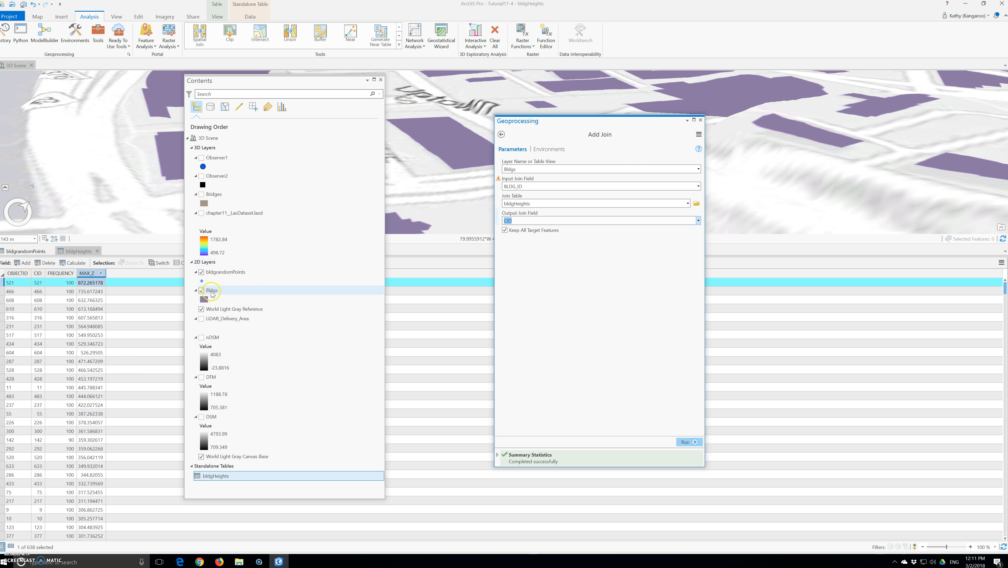
right_click(212, 293)
left_click(245, 327)
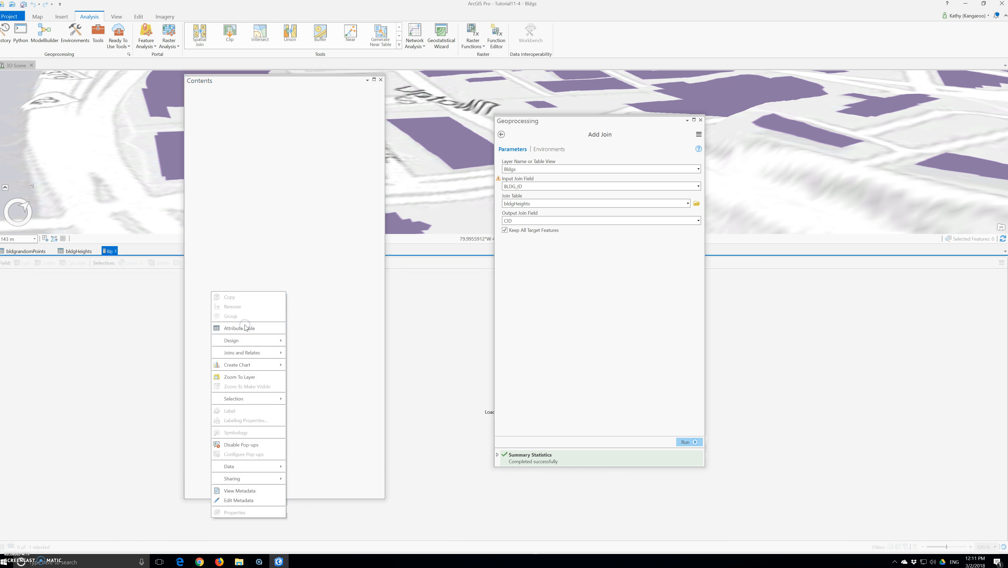
left_click(89, 253)
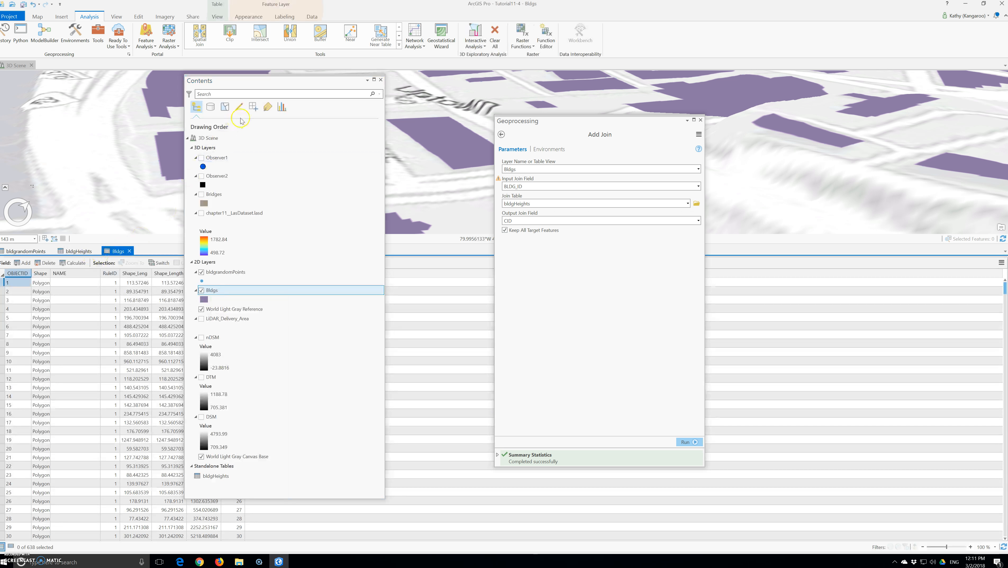
left_click_drag(345, 87, 353, 89)
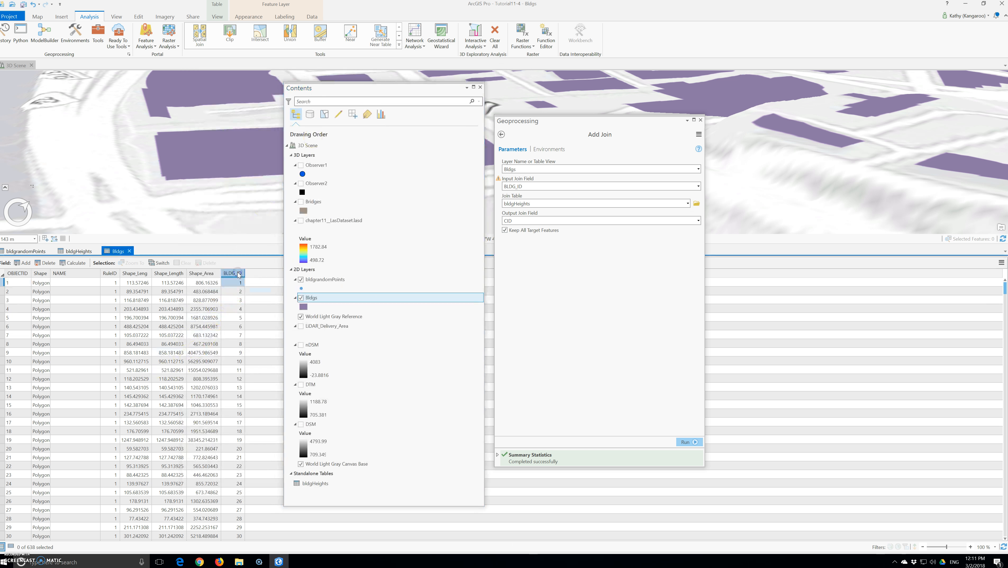
left_click(75, 250)
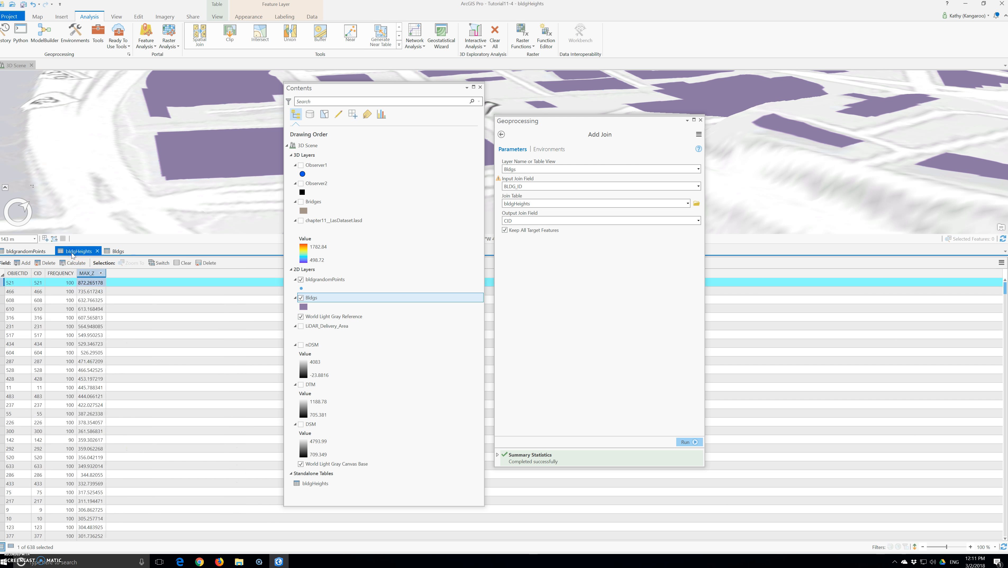
left_click(112, 252)
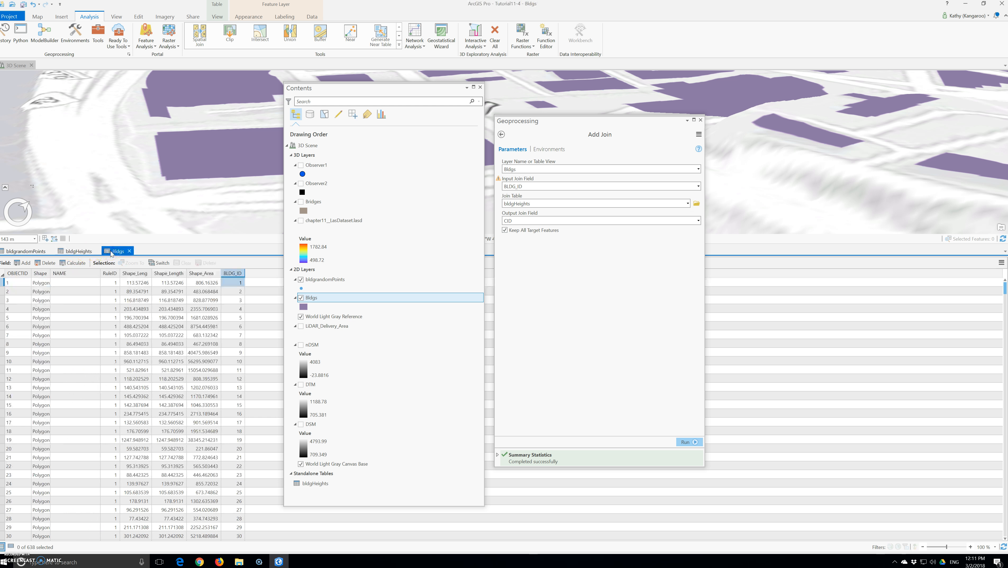
Step: Sort the Bldgs table by BLDG_ID in descending order and locate building 521
right_click(232, 273)
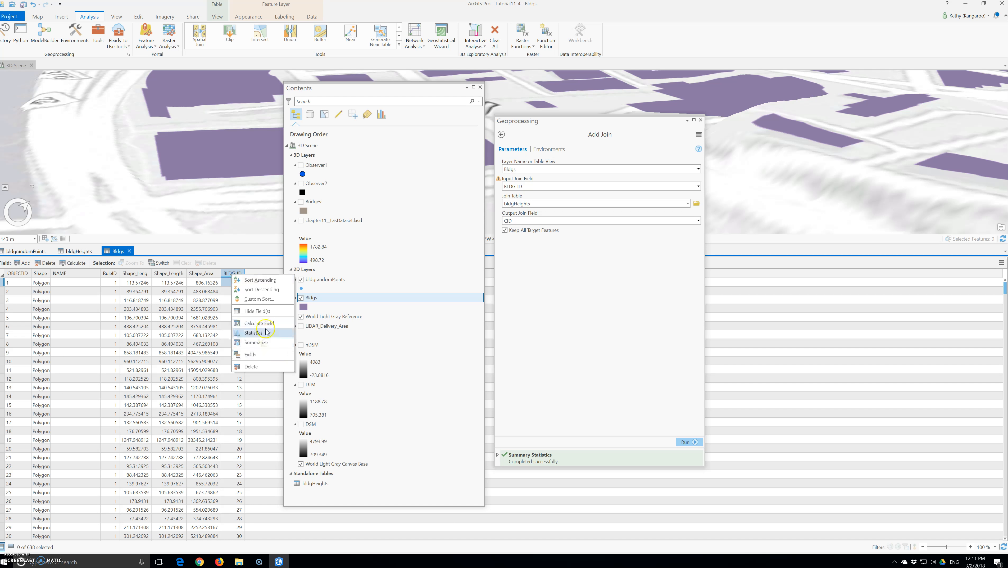
left_click(261, 289)
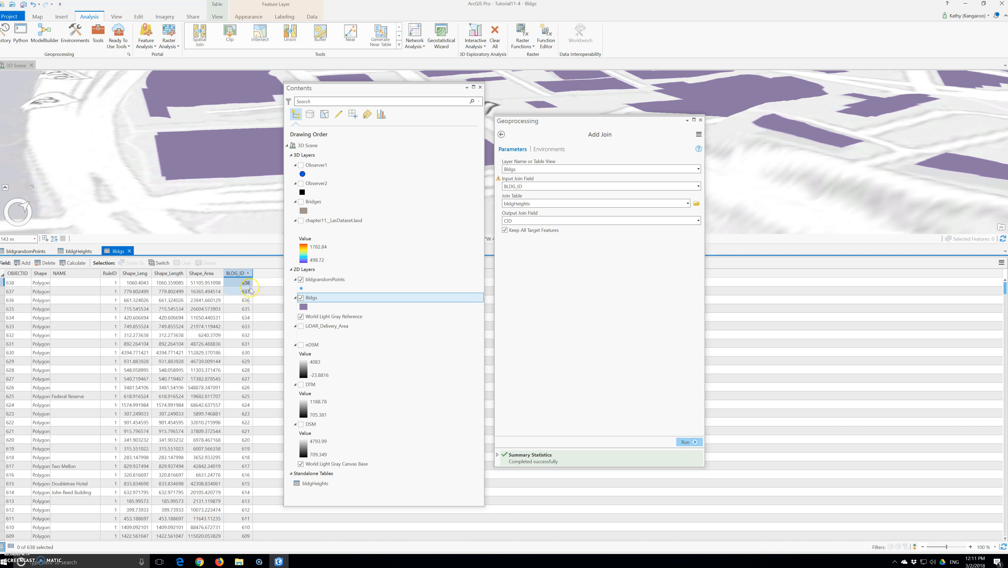
scroll(239, 366, "down", 18)
scroll(239, 366, "down", 18)
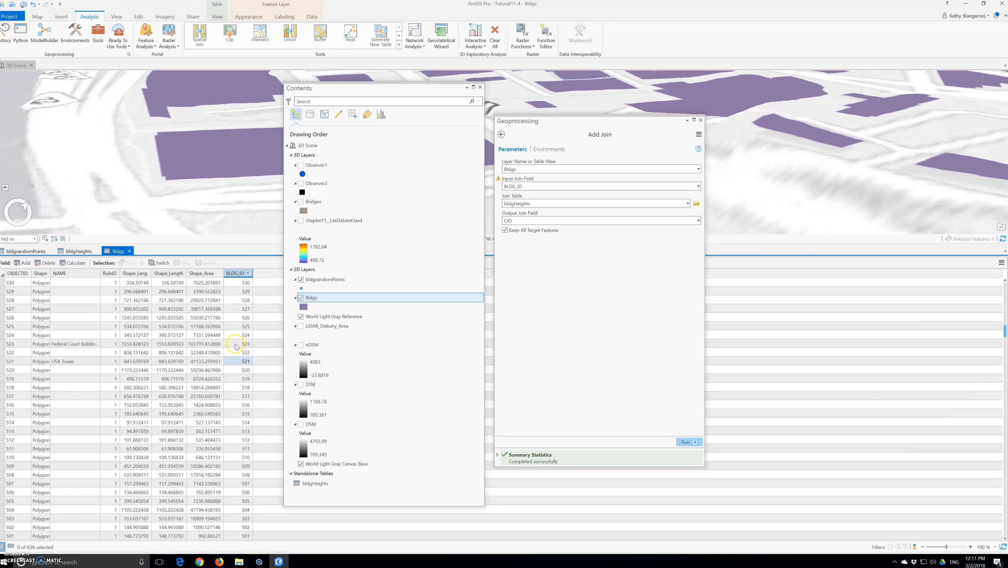
Step: Compare building 521 in the bldgHeights and Bldgs tables, and run Add Join to join bldgHeights to Bldgs
left_click(74, 251)
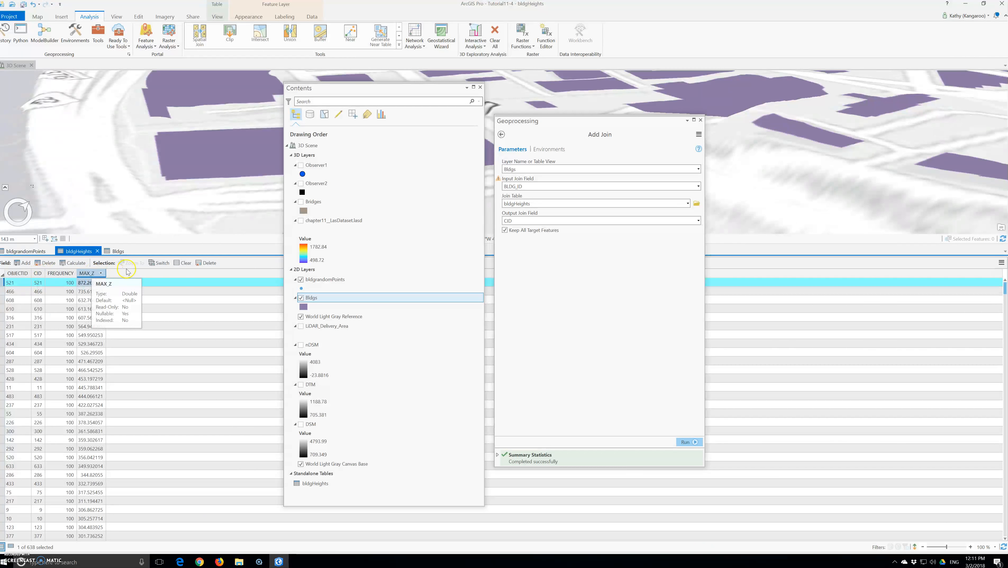
left_click(126, 251)
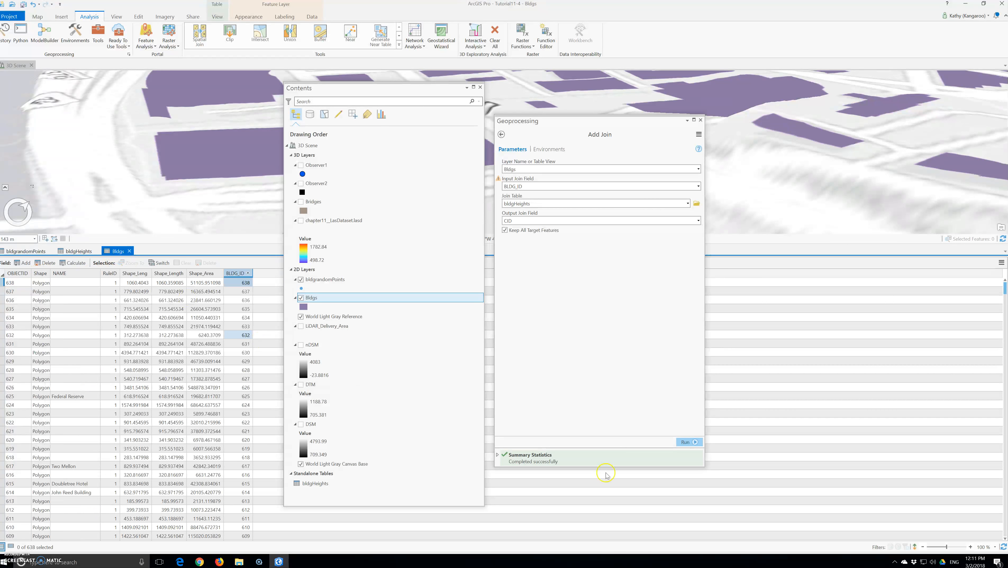
left_click(685, 438)
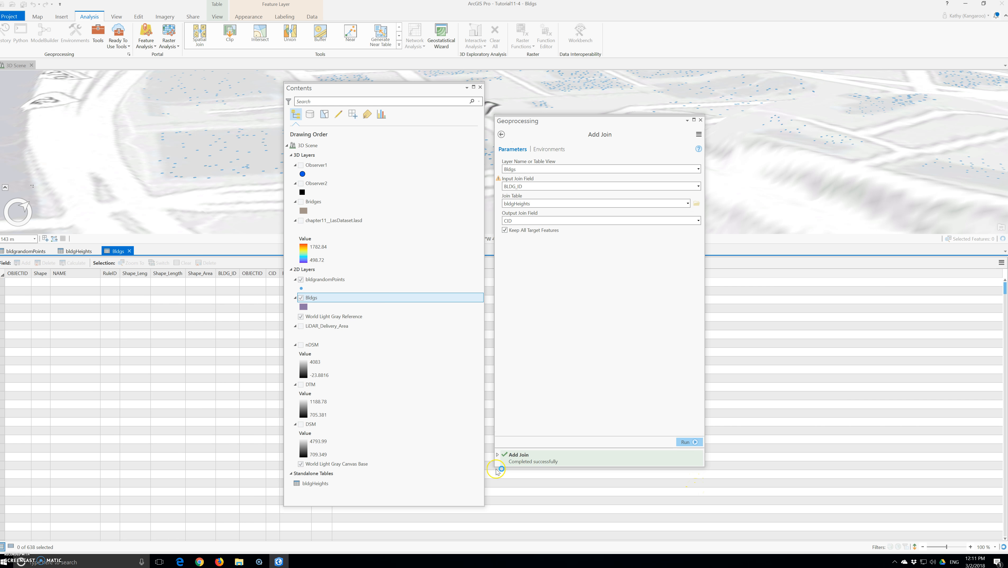
Step: Move the Bldgs layer from the 2D Layers group to the head of 3D Layers and zoom to its extent
left_click(313, 298)
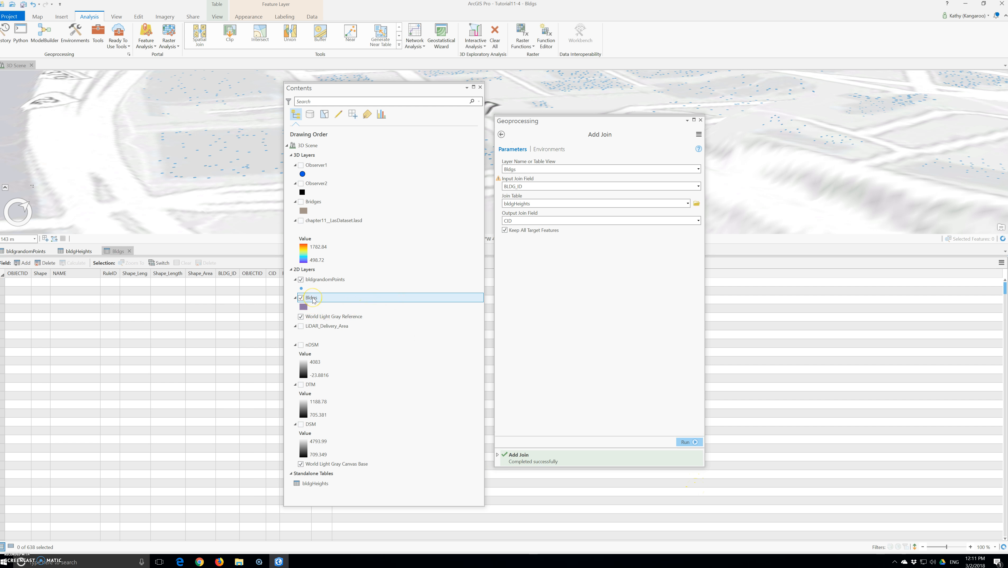
left_click(312, 299)
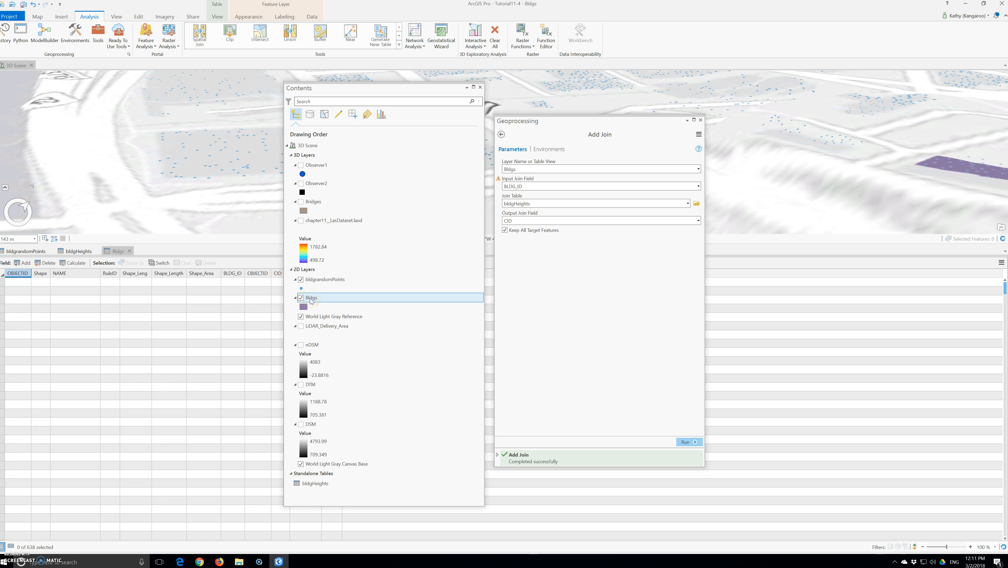
mouse_move(311, 301)
left_mouse_down()
mouse_move(328, 204)
mouse_move(310, 171)
left_mouse_up()
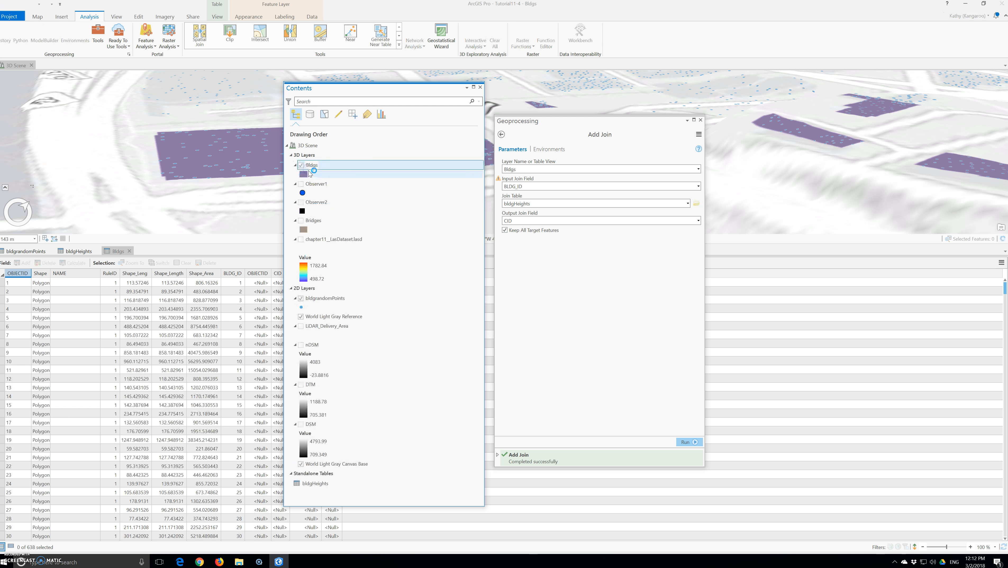
left_click(307, 156)
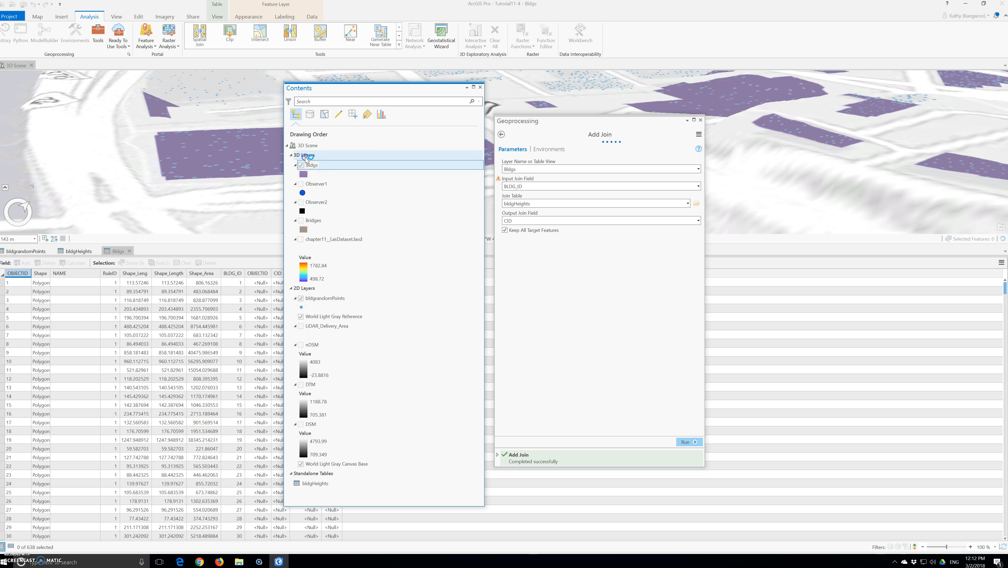
left_click_drag(307, 160, 308, 165)
right_click(308, 165)
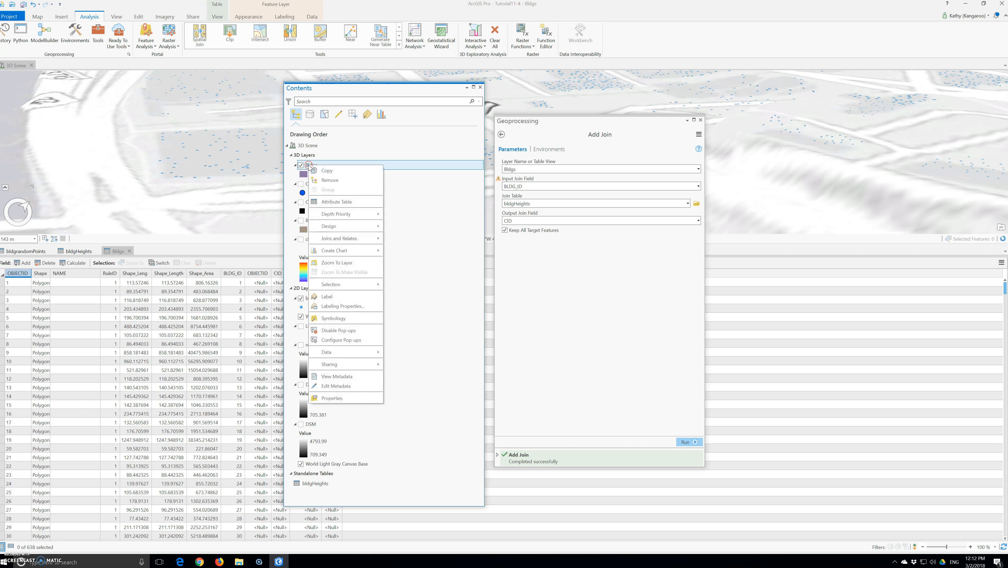
left_click(351, 259)
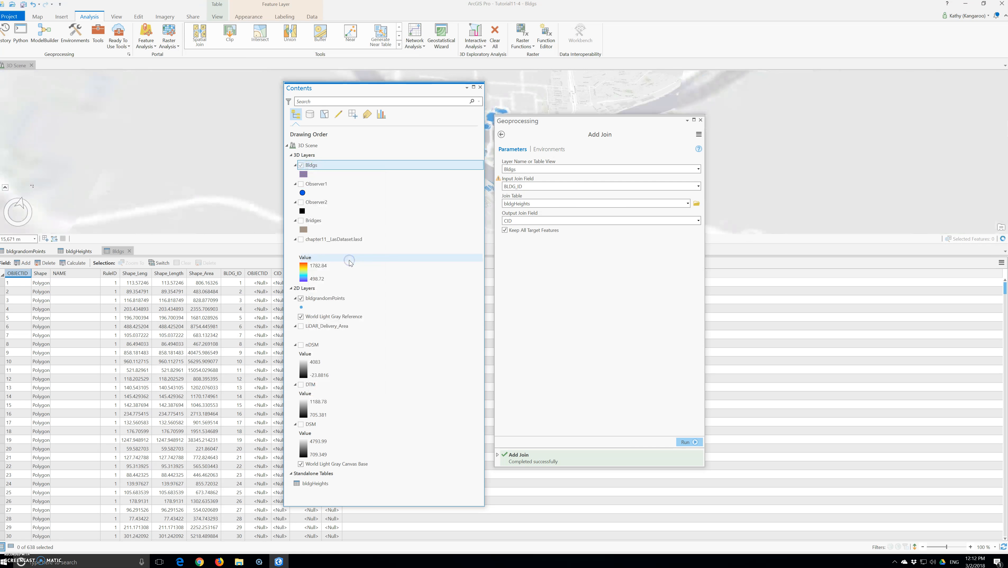
Step: Close the Bldgs and bldgHeights tables and the Geoprocessing pane, and move the Contents pane off the buildings
left_click(123, 254)
left_click(129, 251)
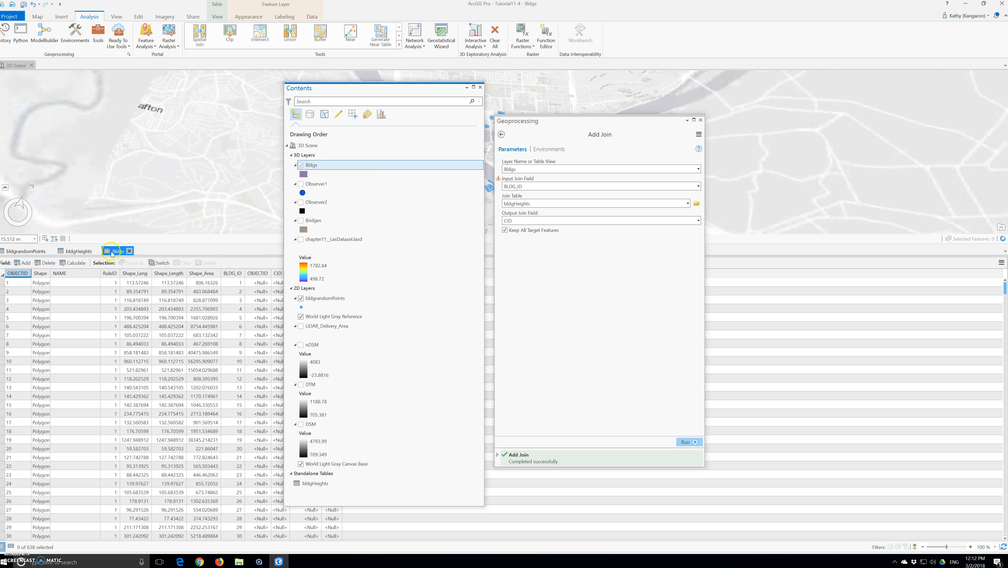
left_click(97, 252)
left_click(700, 120)
left_click_drag(400, 91, 167, 89)
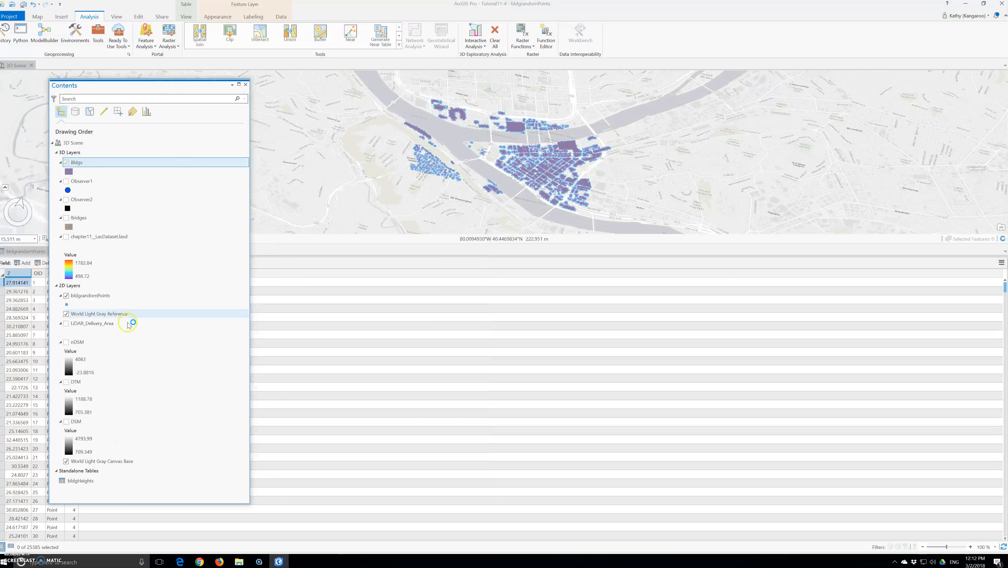
Step: Hide the bldgrandomPoints layer and inspect the downtown building footprints up close
left_click(67, 295)
scroll(542, 175, "up", 5)
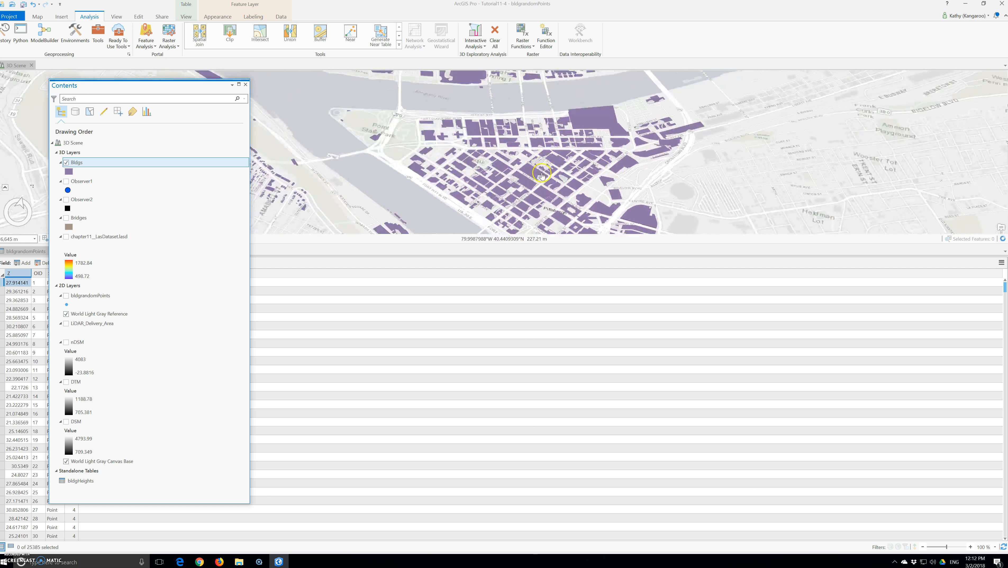
scroll(542, 175, "up", 5)
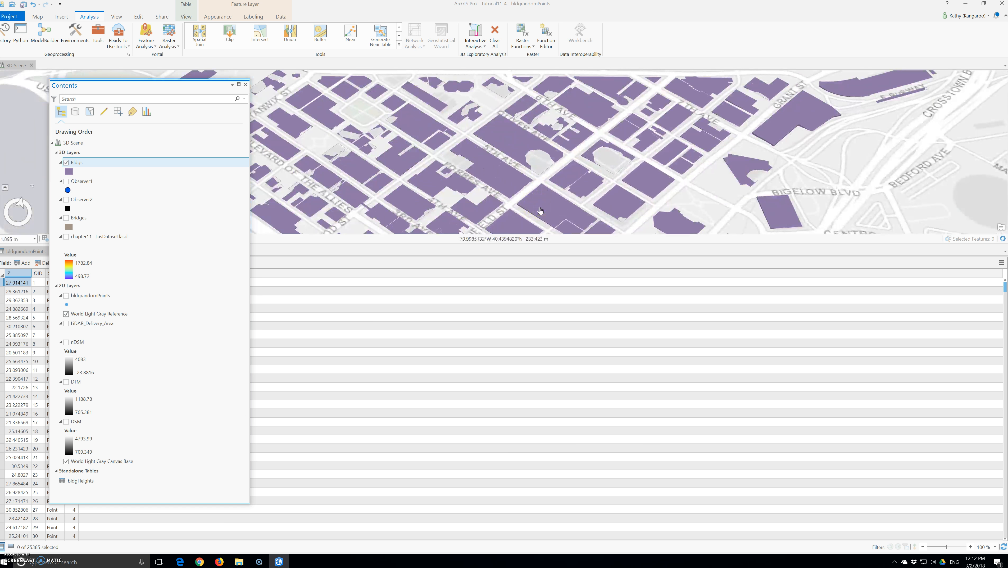
scroll(540, 211, "up", 1)
scroll(541, 209, "up", 1)
scroll(540, 209, "up", 3)
left_click(538, 207)
scroll(538, 207, "up", 2)
scroll(533, 197, "up", 3)
scroll(530, 192, "up", 2)
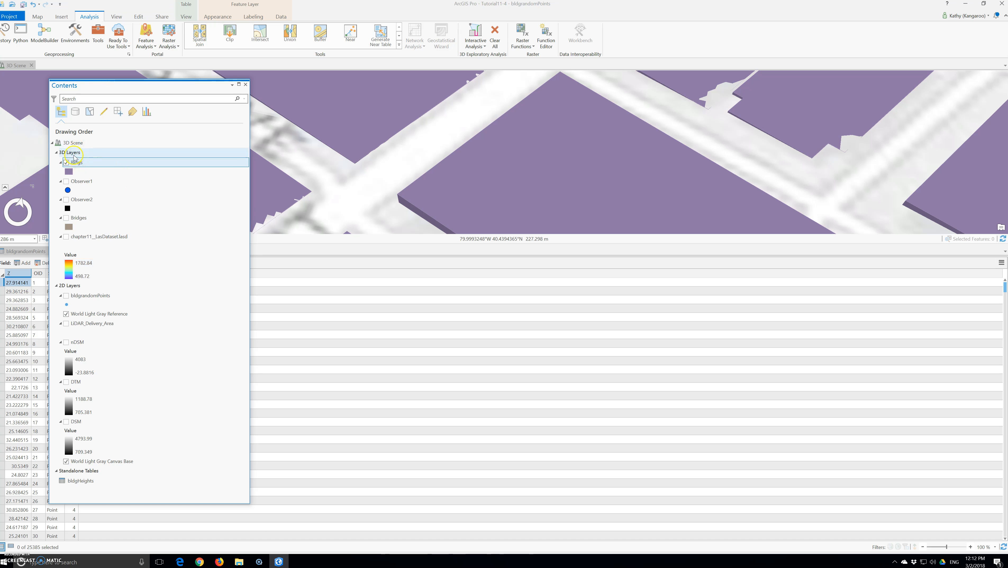
left_click(37, 16)
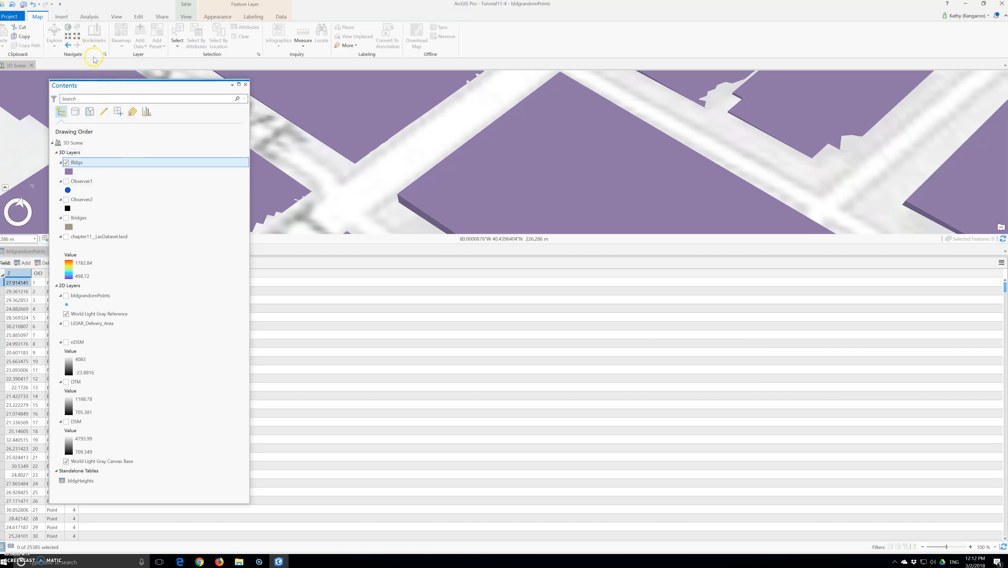
left_click(78, 154)
left_click(78, 162)
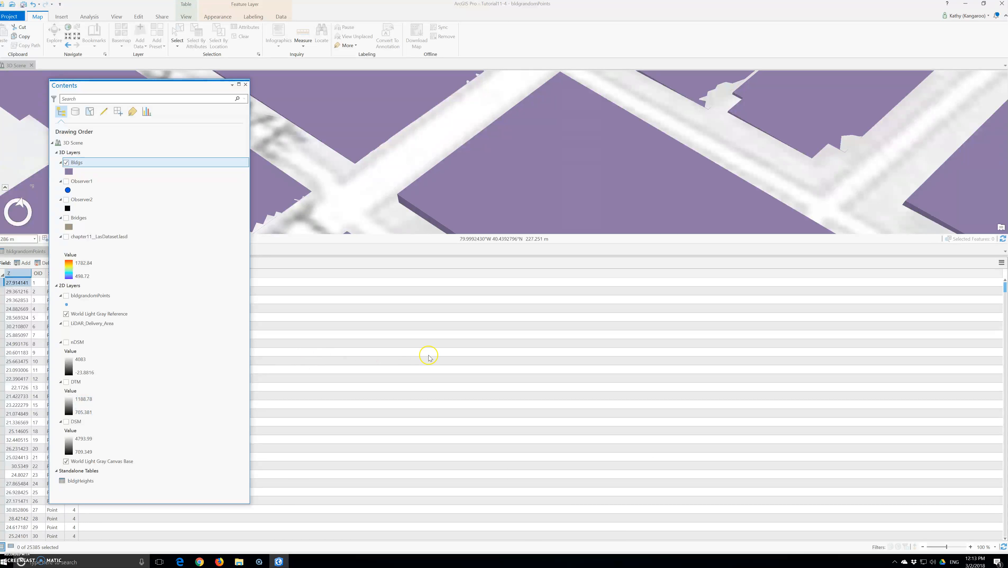
Step: Save the project in the current ArcGIS Pro version
left_click(5, 19)
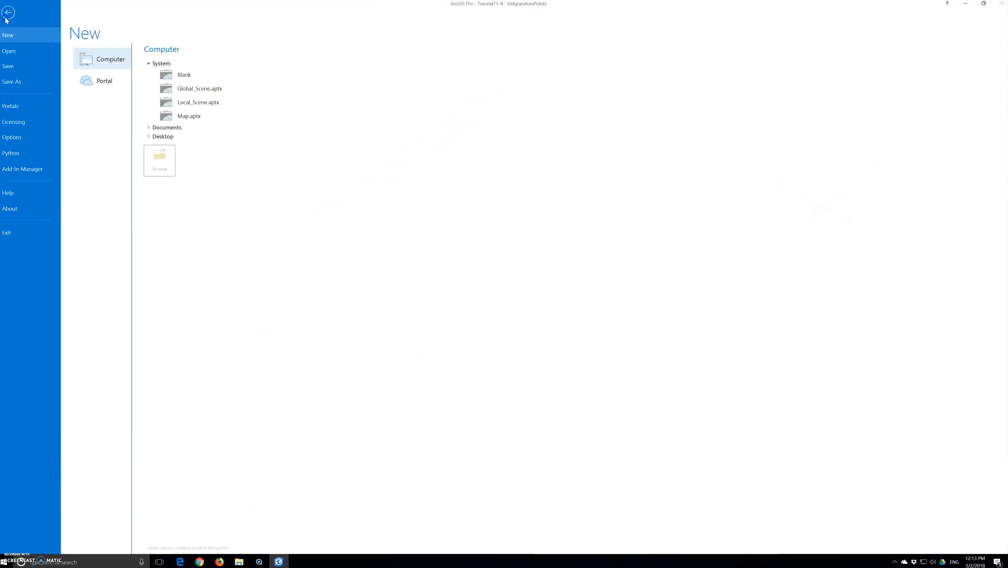
left_click(17, 65)
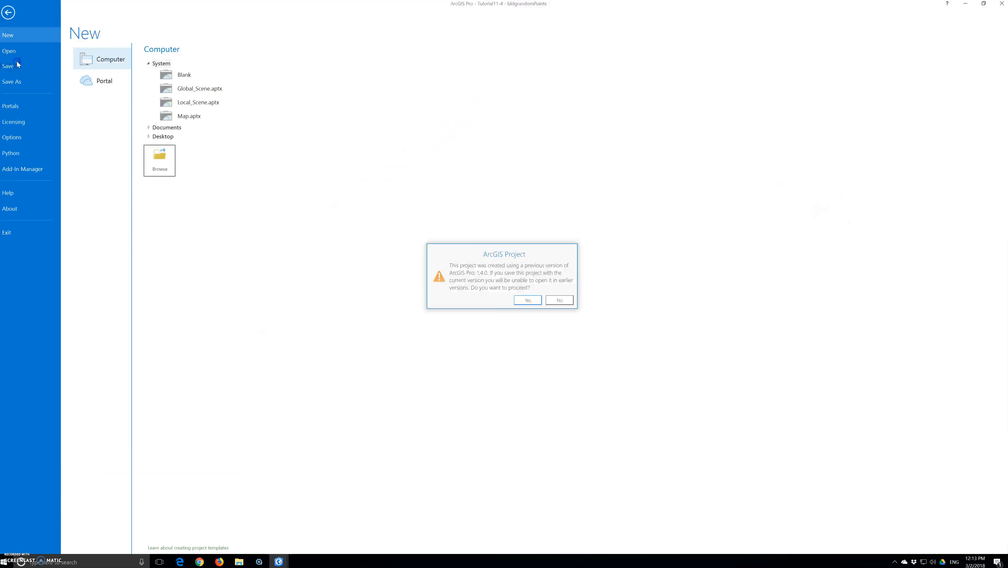
left_click(528, 300)
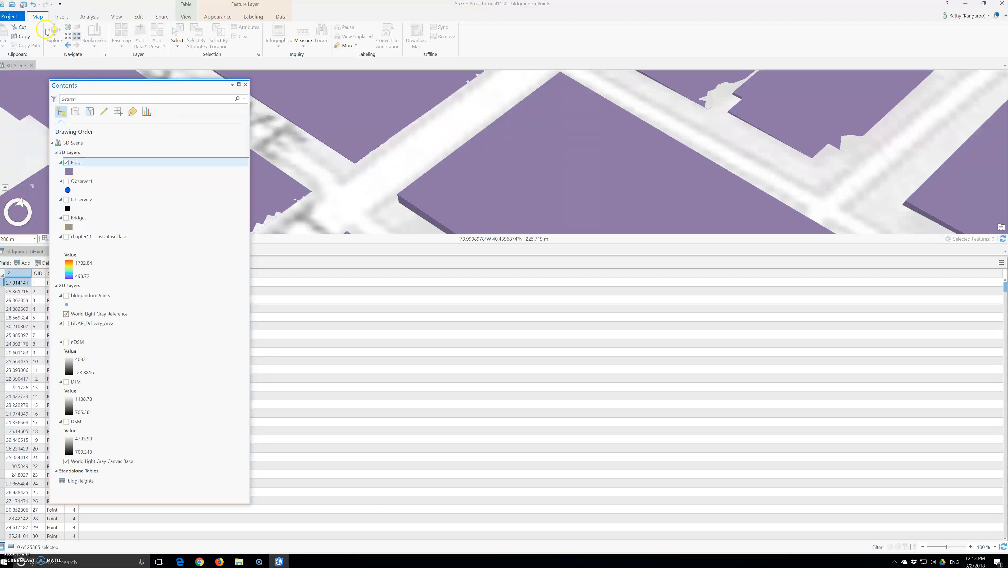
left_click(61, 17)
left_click(40, 18)
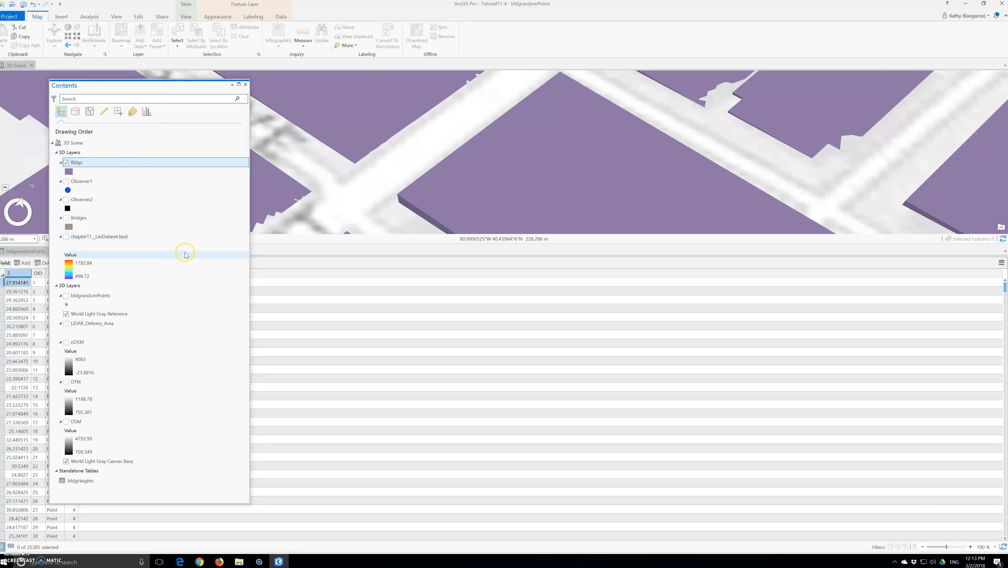
left_click(74, 285)
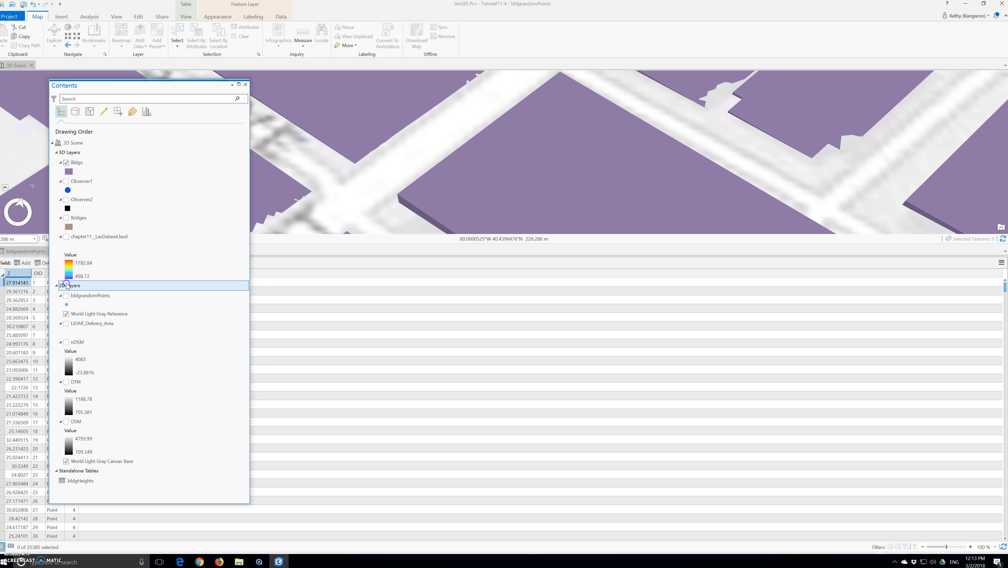
left_click(66, 163)
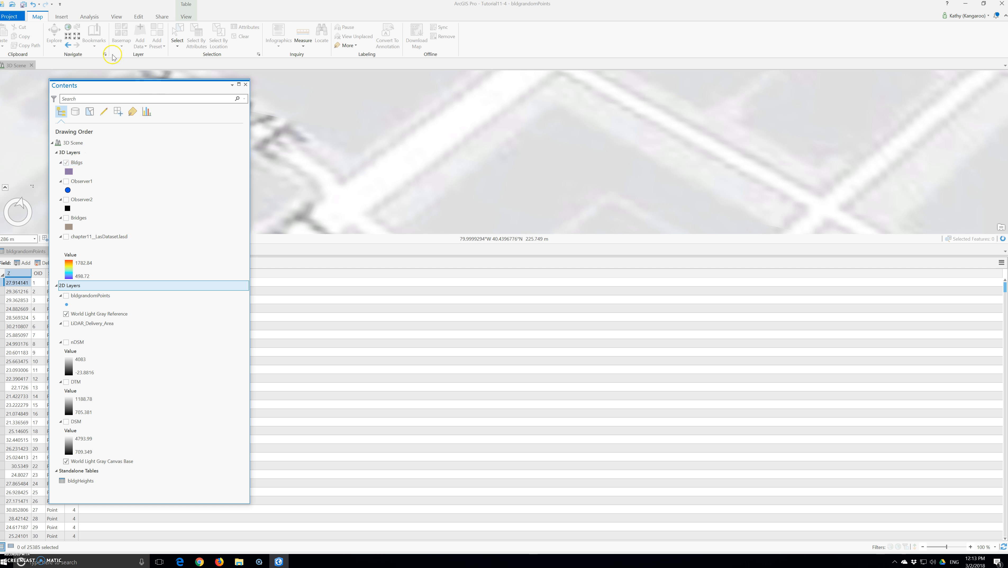
left_click(77, 154)
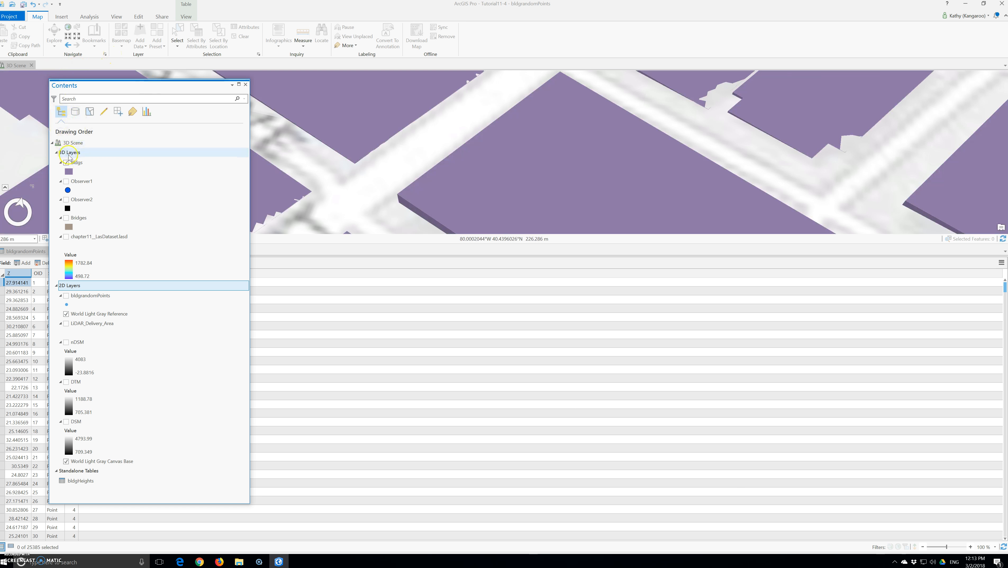
left_click_drag(73, 155, 77, 156)
left_click(72, 152)
right_click(71, 142)
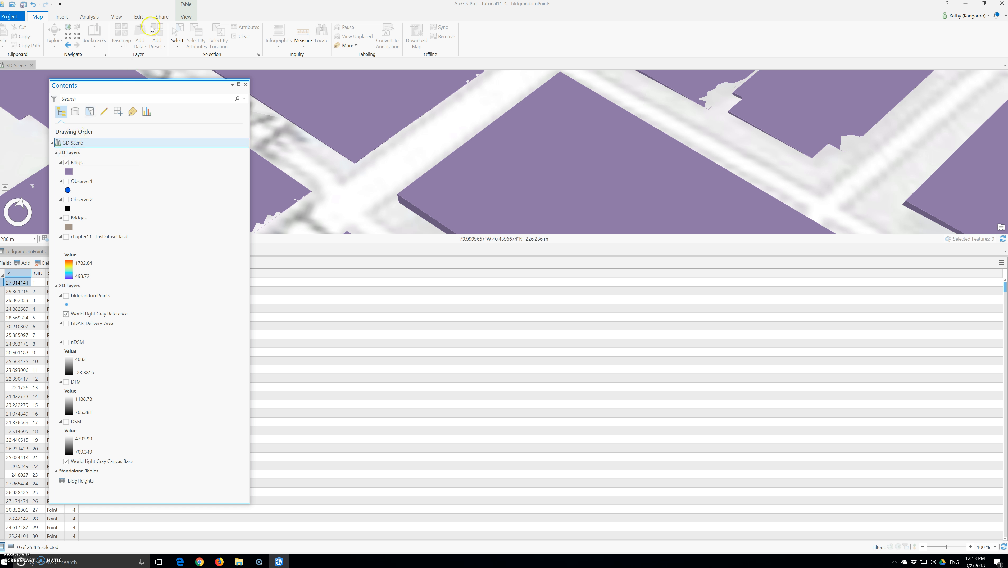
left_click(117, 18)
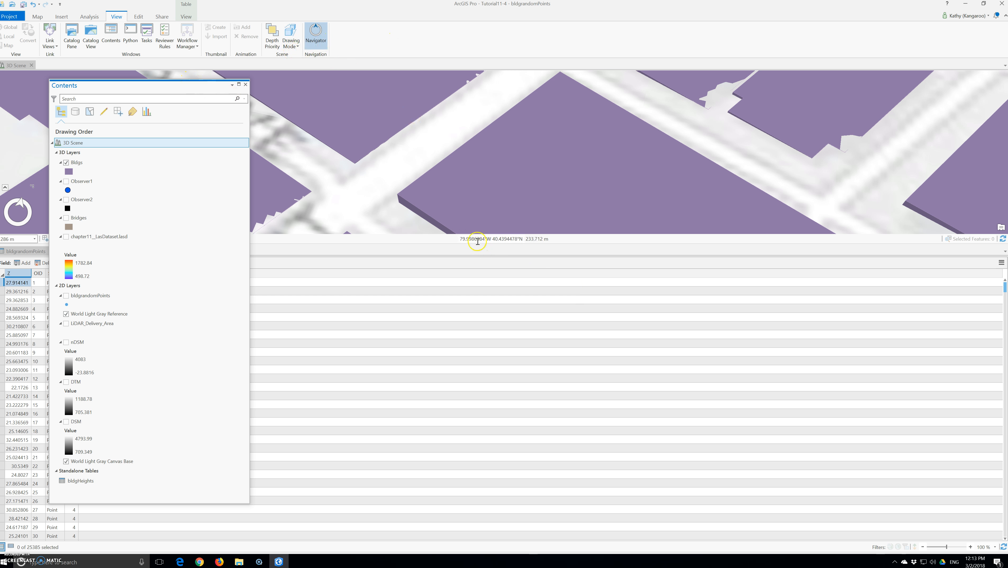
Step: Close the bldgrandomPoints attribute table and display the scene from the 3D View bookmark
left_click_drag(132, 87, 252, 95)
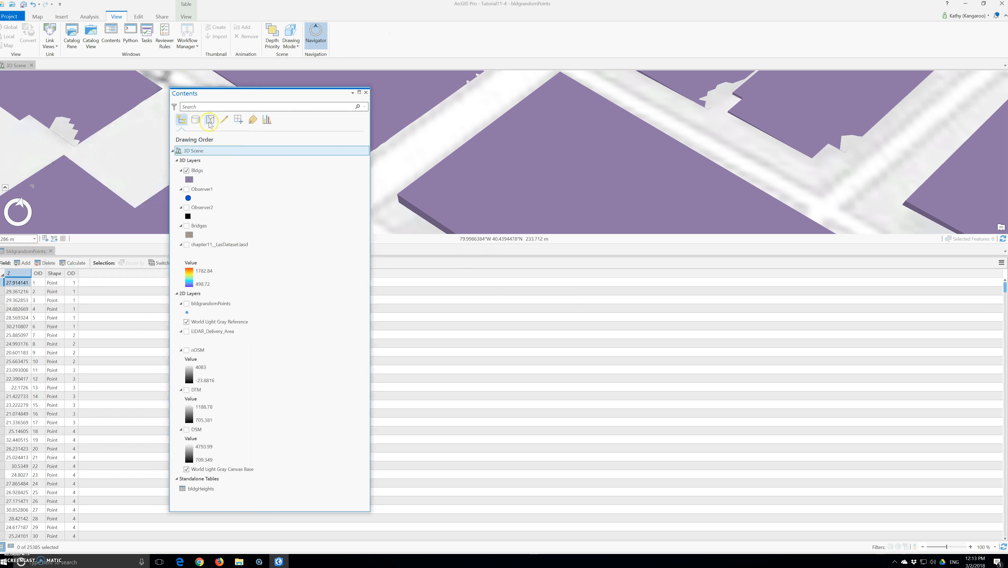
left_click(51, 252)
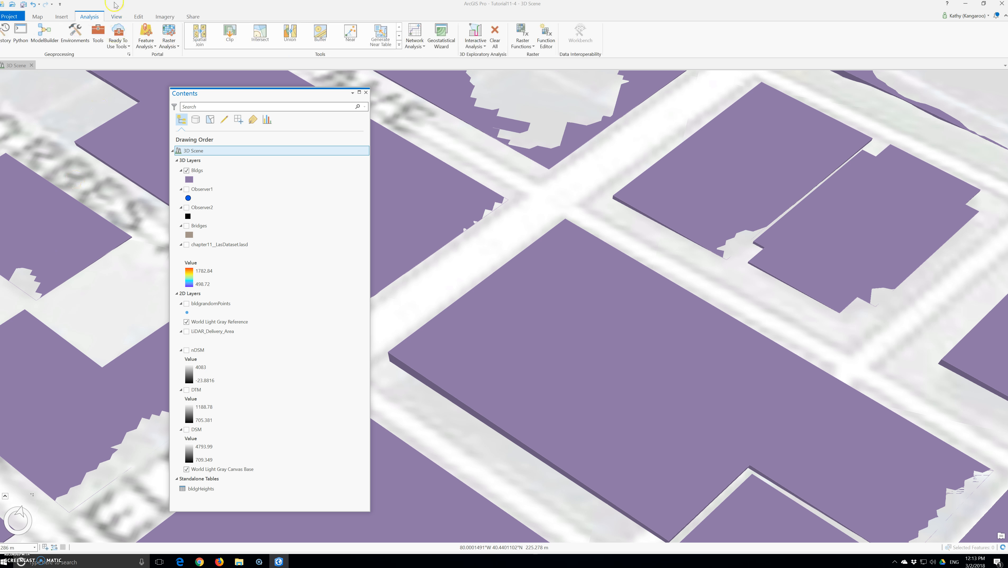
left_click(37, 17)
left_click(94, 40)
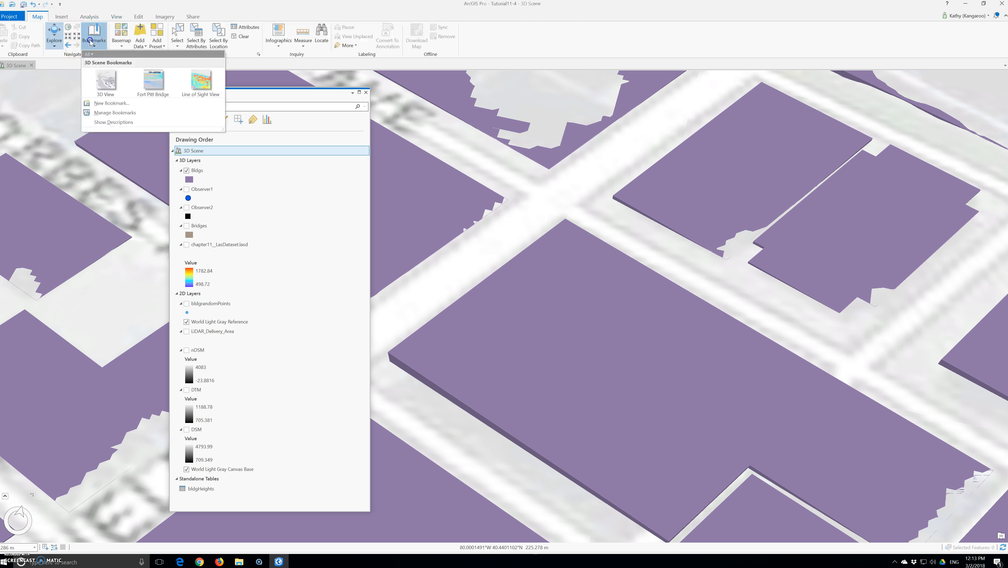
left_click(115, 93)
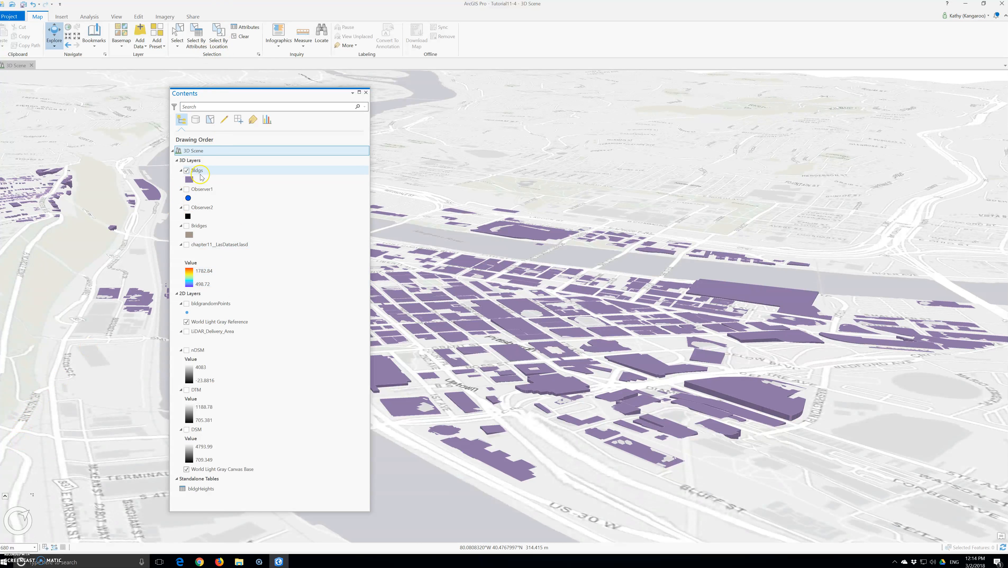
Step: Set the extrusion type of the Bldgs layer to Max Height
left_click(190, 182)
left_click(226, 18)
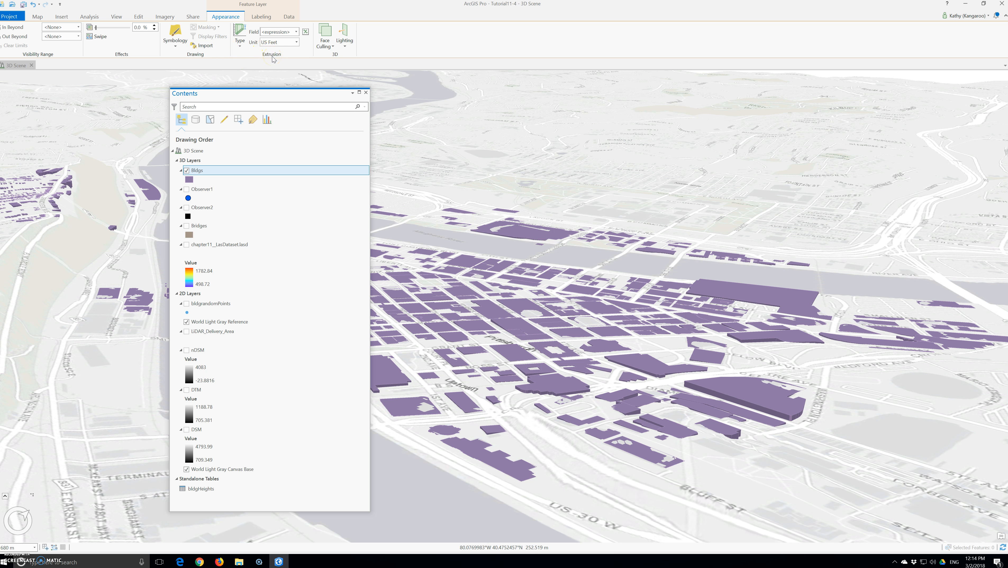
left_click(296, 31)
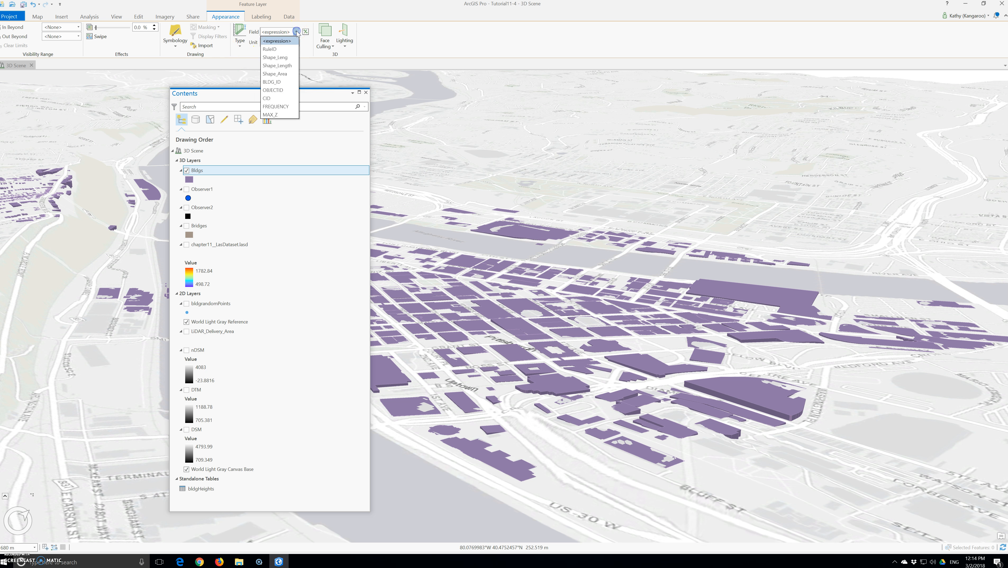
left_click(296, 32)
left_click(240, 46)
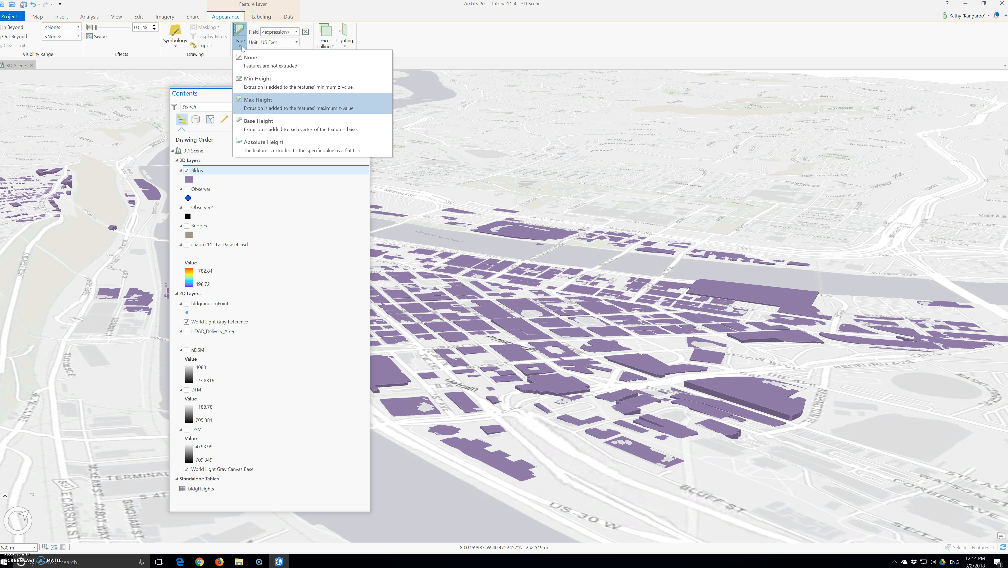
left_click(281, 106)
Step: Extrude the Bldgs layer by the MAX_Z field and move the Contents pane aside to reveal the buildings
left_click(296, 32)
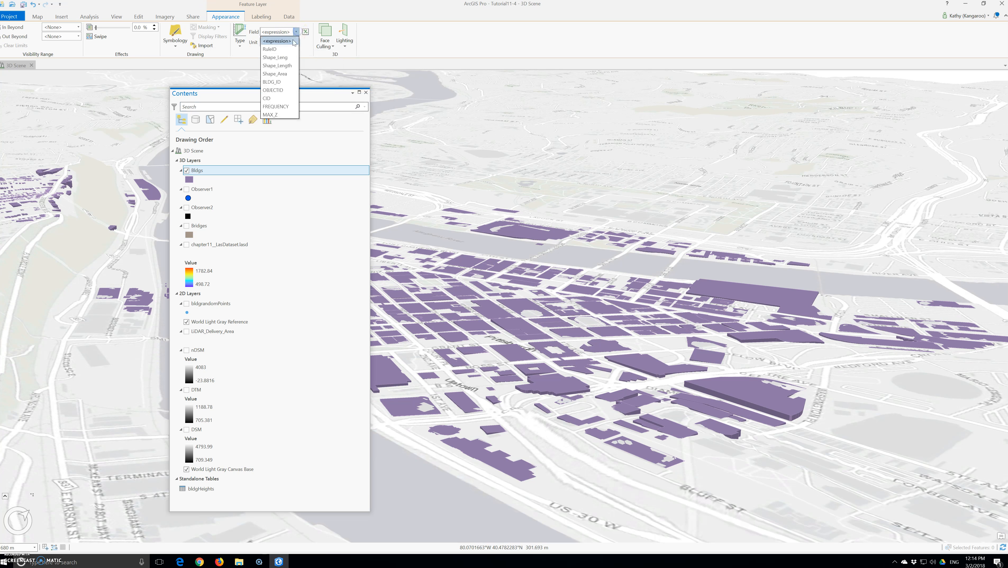
left_click(283, 122)
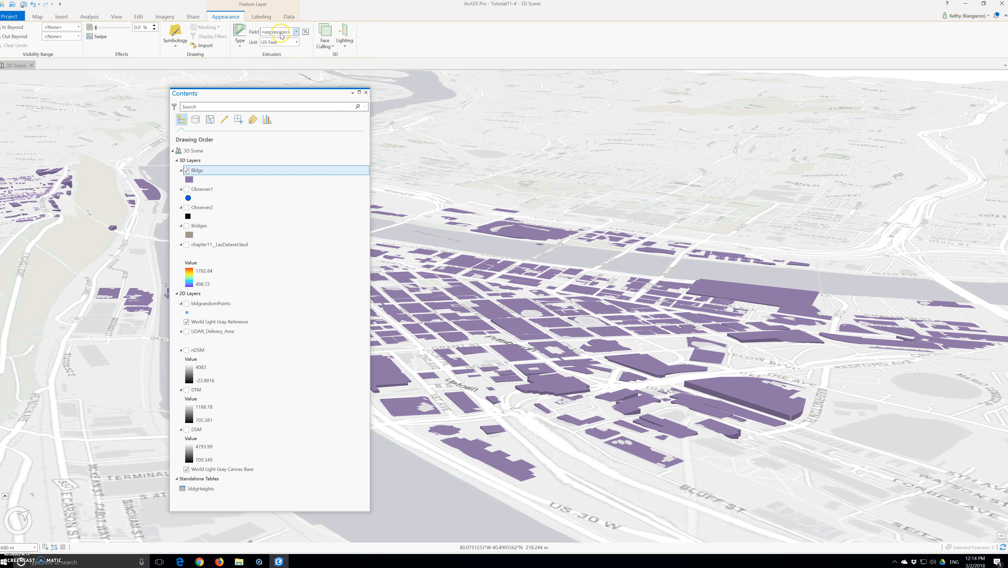
left_click(296, 32)
left_click(279, 106)
left_click(296, 32)
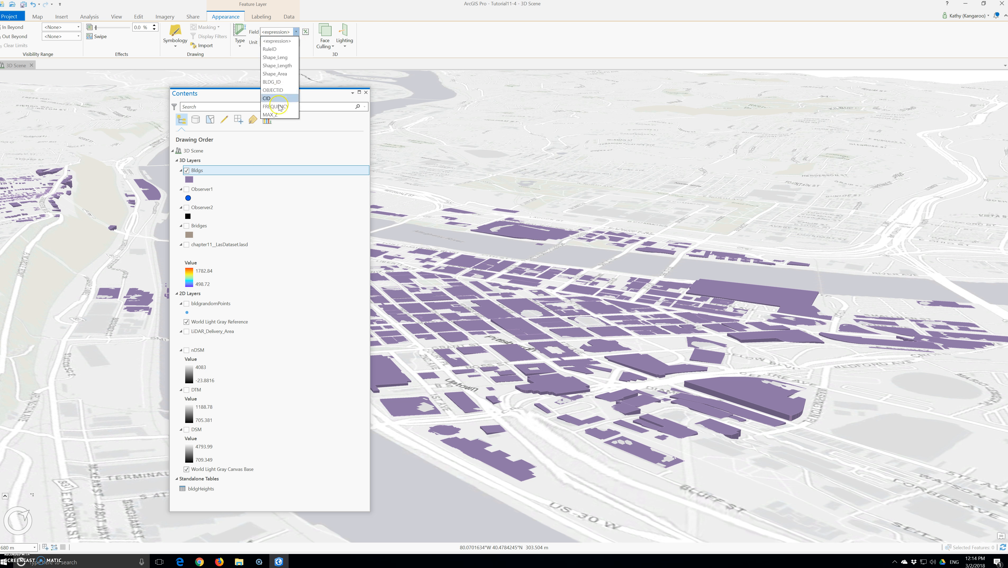
left_click(270, 115)
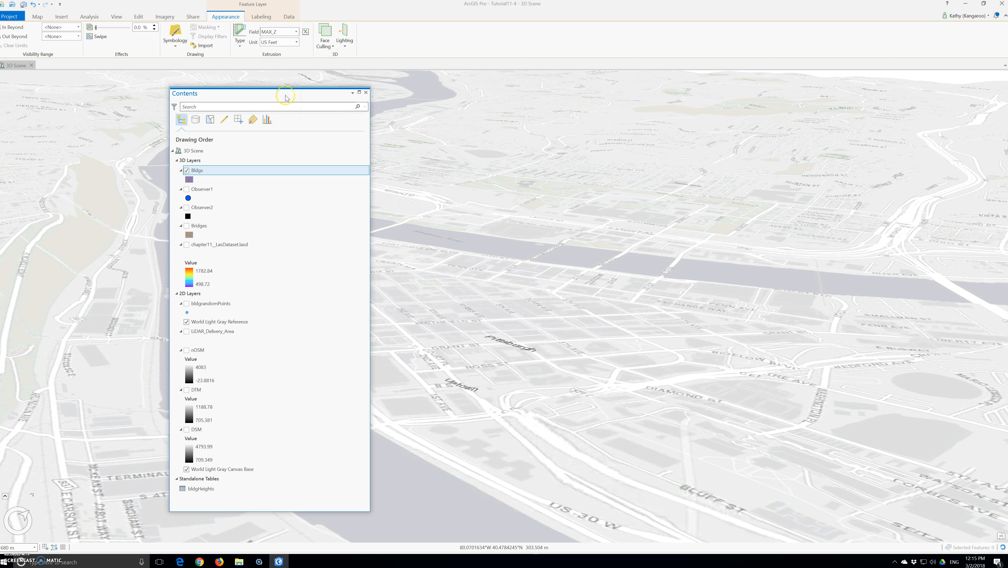
left_click_drag(230, 96, 155, 98)
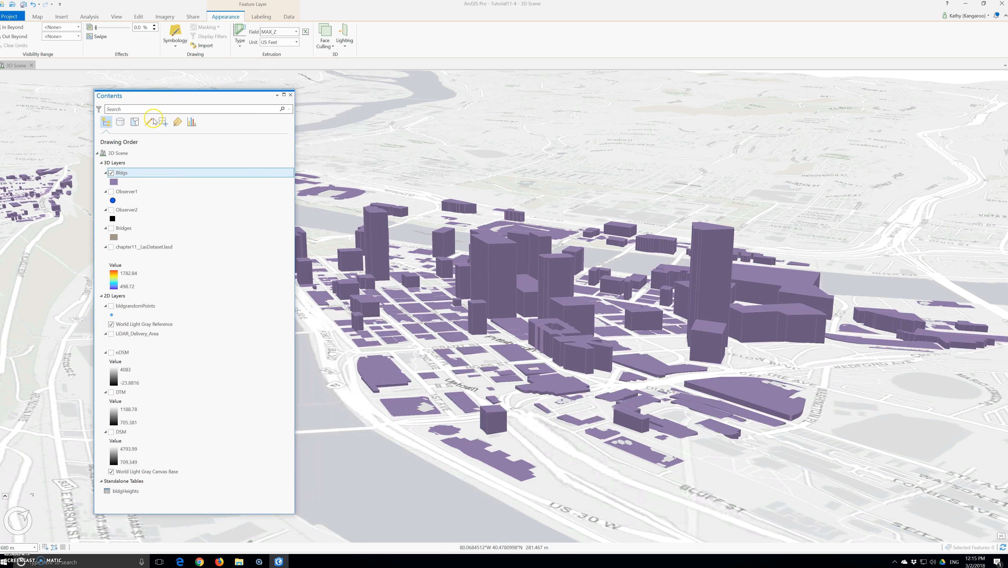